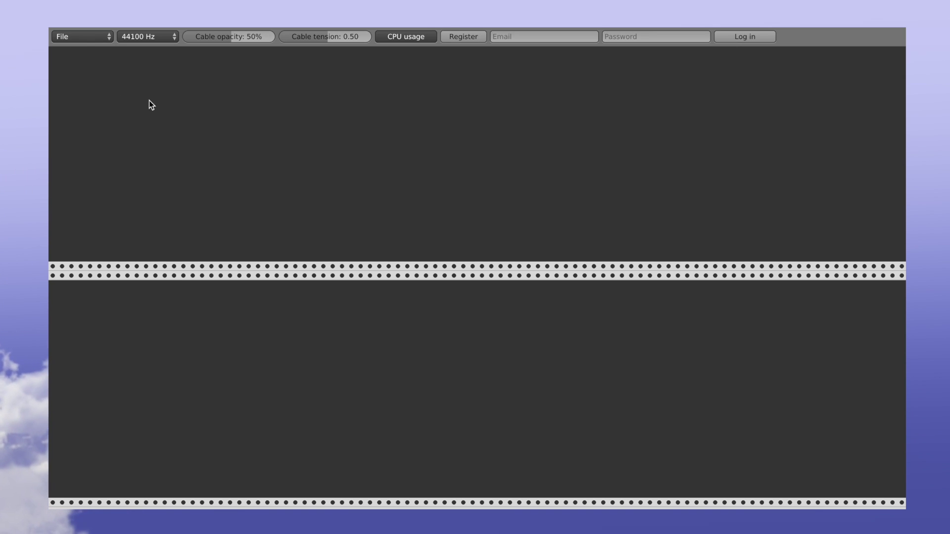
Step: Add a Core MIDI Interface module to the upper rack row and adjust its position slightly
scroll(261, 121, up, 1)
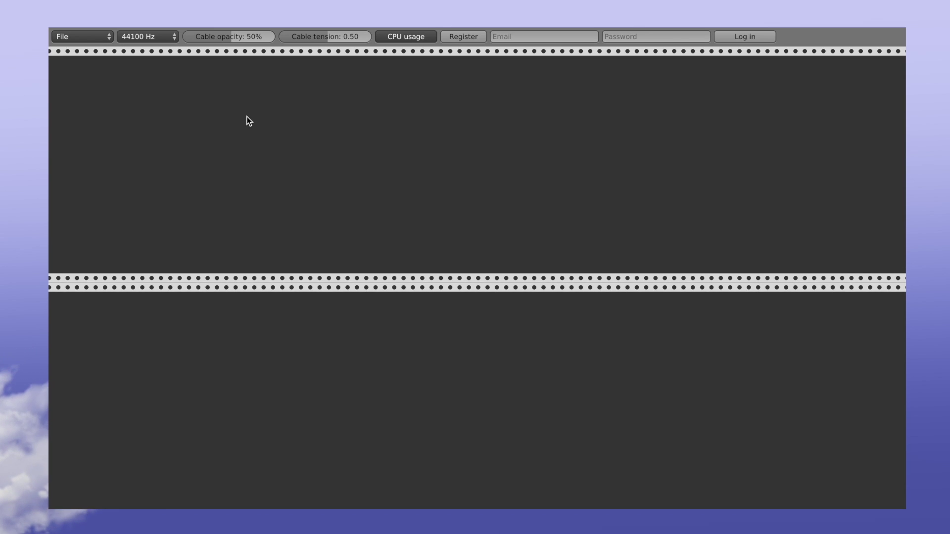
right_click(246, 116)
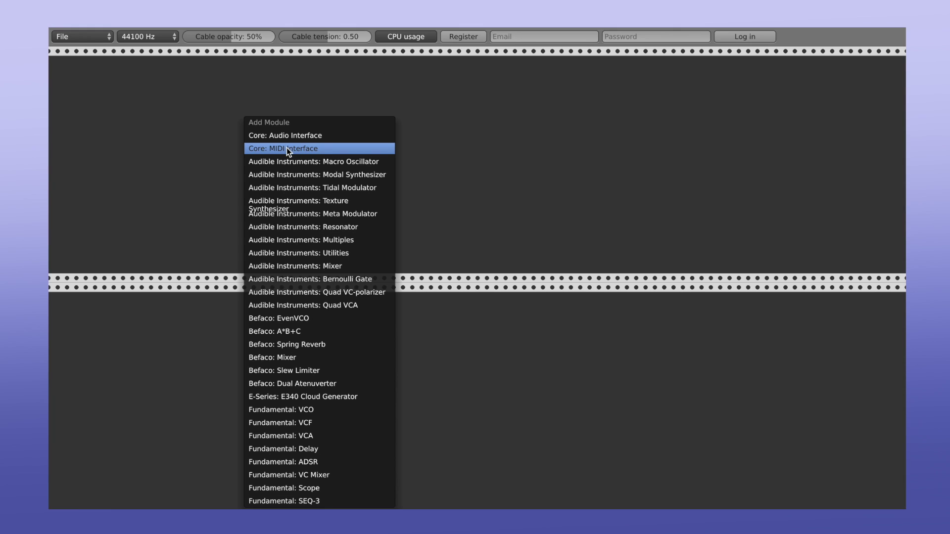
click(276, 148)
mouse_move(262, 65)
mouse_down()
mouse_move(284, 62)
mouse_move(245, 65)
mouse_up()
Step: Examine the MIDI Interface module's available MIDI devices and channels
click(239, 70)
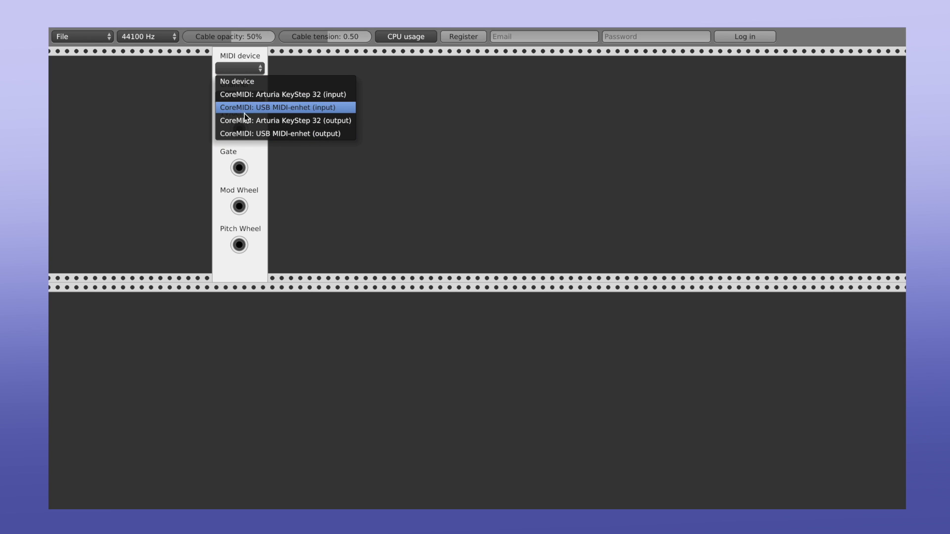
click(239, 72)
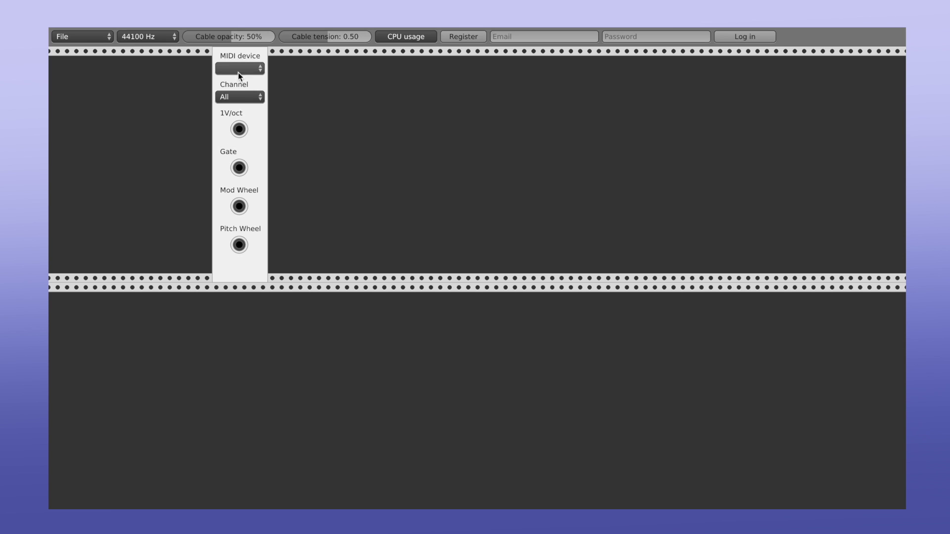
click(231, 97)
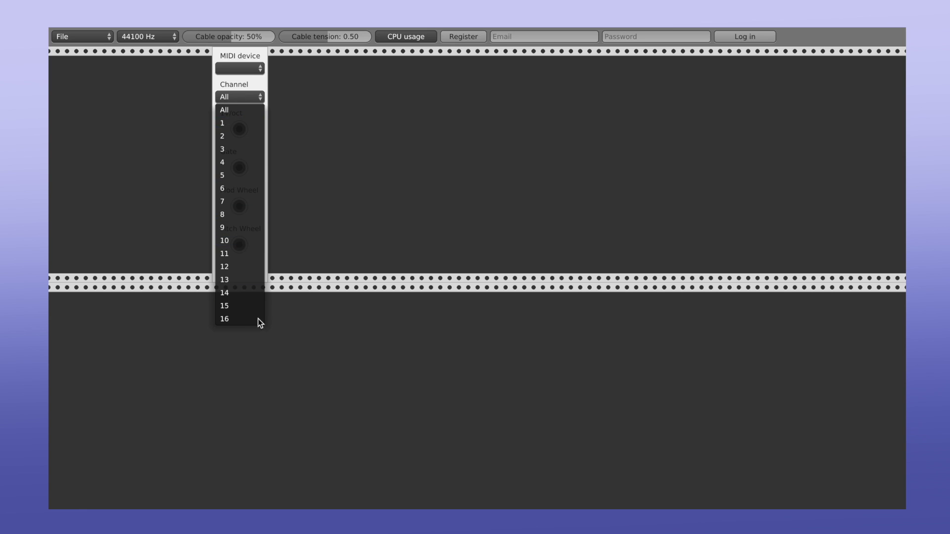
click(242, 94)
Step: Move the MIDI Interface module near the start of the upper row and delete it
drag(242, 58, 102, 65)
key(ctrl+n)
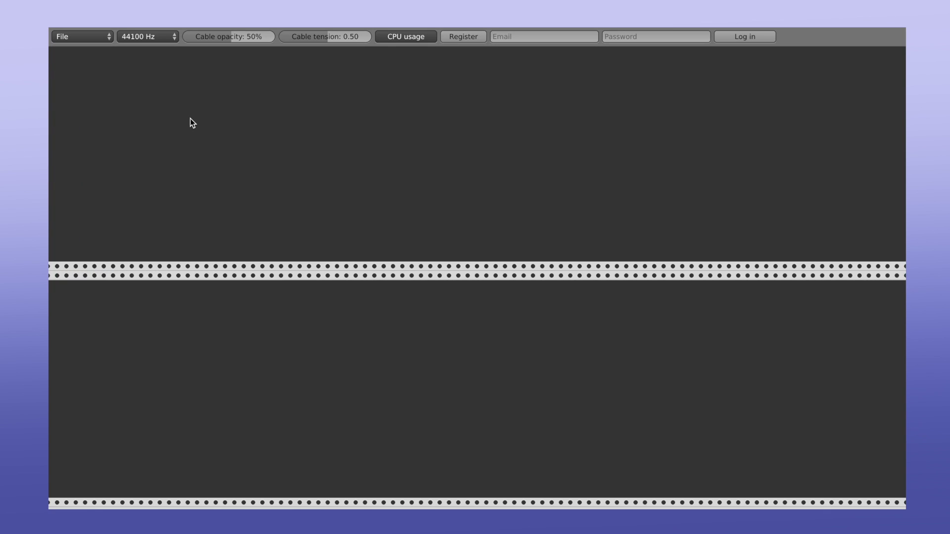
drag(433, 55, 105, 55)
right_click(103, 56)
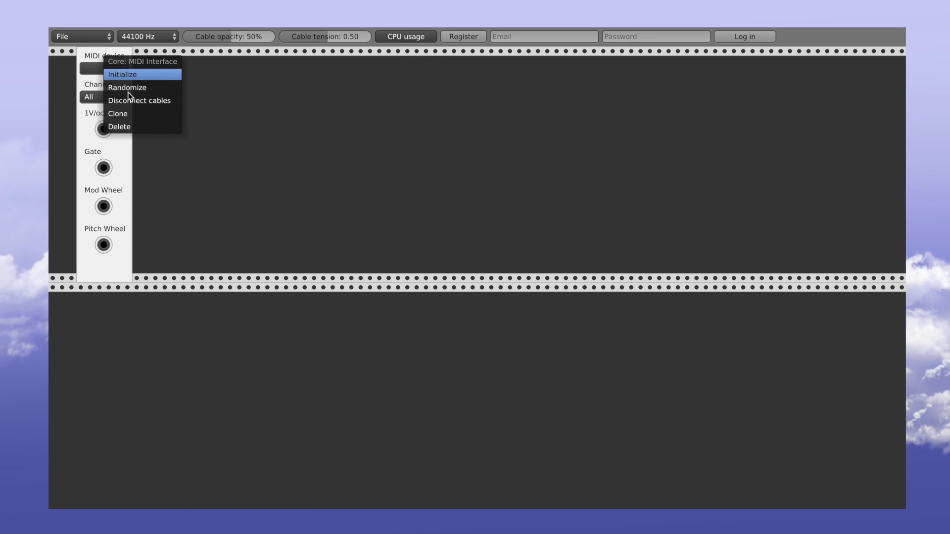
click(120, 127)
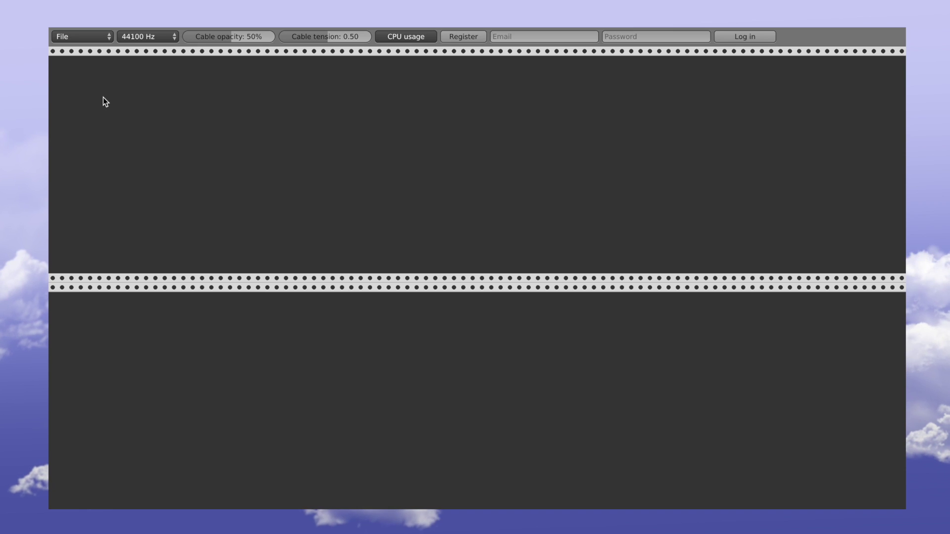
Step: Add a Fundamental SEQ-3 sequencer module at the start of the upper rack row
right_click(113, 100)
click(94, 91)
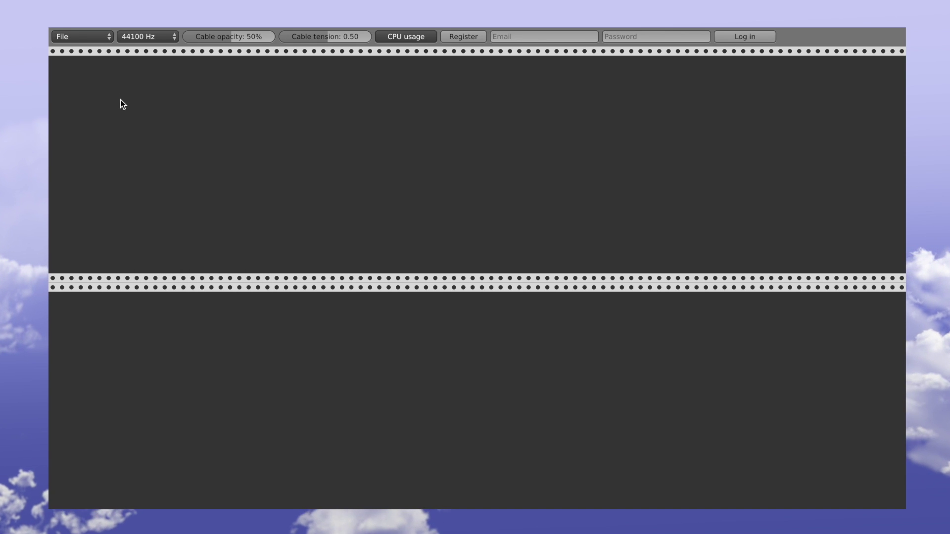
right_click(120, 99)
click(183, 485)
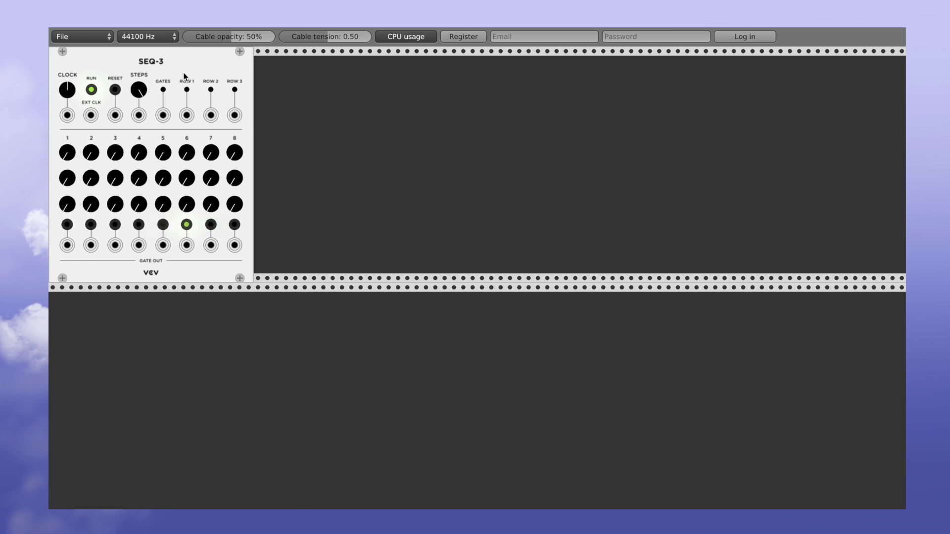
key(Delete)
scroll(179, 74, up, 2)
scroll(179, 72, down, 2)
scroll(178, 72, left, 3)
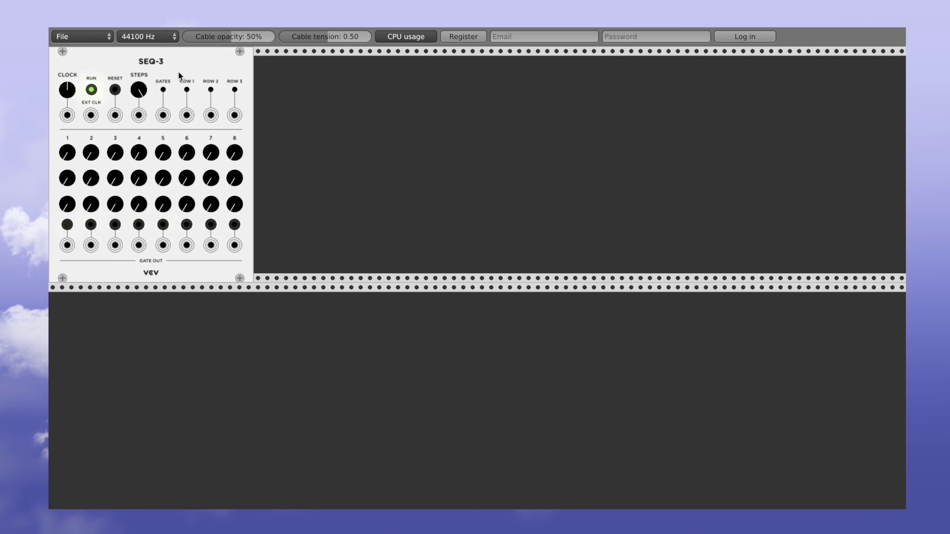
Step: Add a Core Audio Interface module in the lower rack row and set its audio device to Core Audio: AudioFuse (8 in, 8 out)
right_click(300, 103)
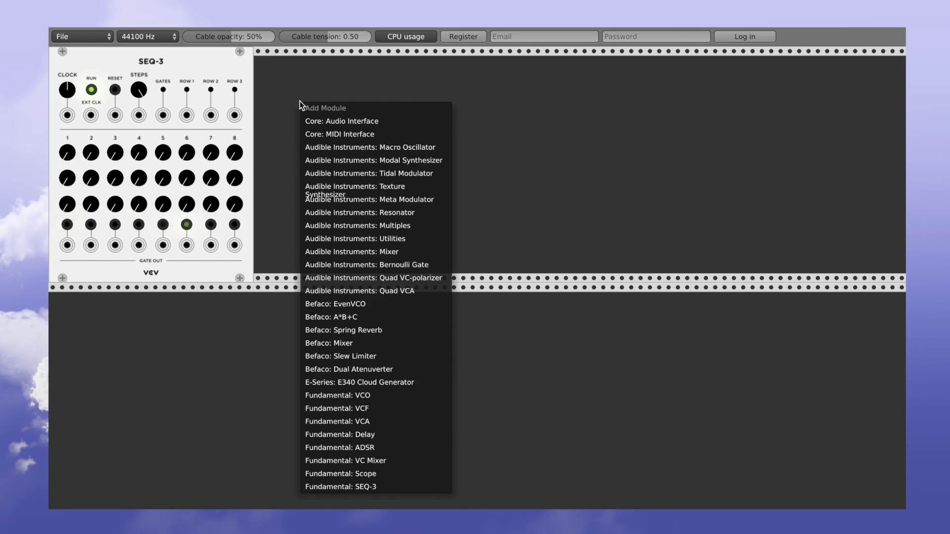
click(327, 126)
drag(303, 58, 599, 286)
click(607, 304)
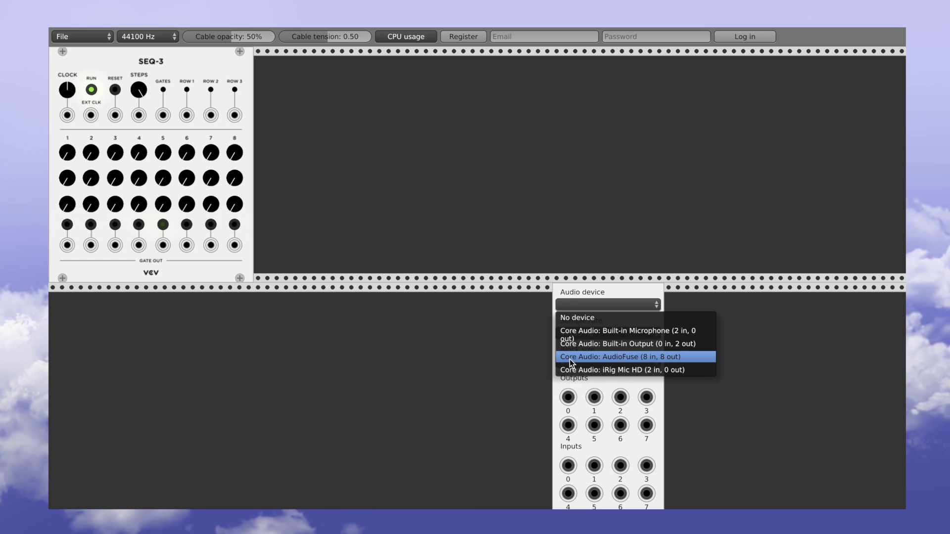
click(625, 357)
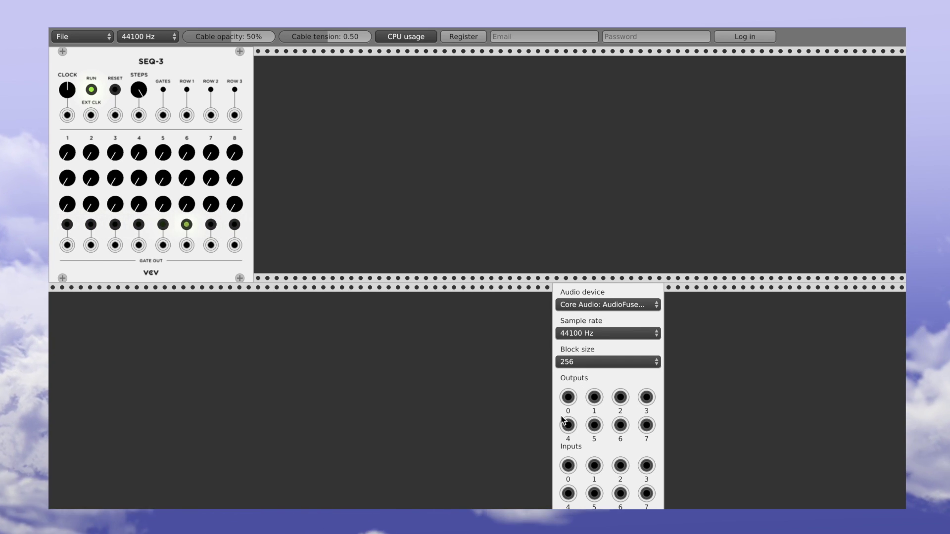
Step: Review the audio devices offered by the Audio Interface module without changing the selection
click(603, 304)
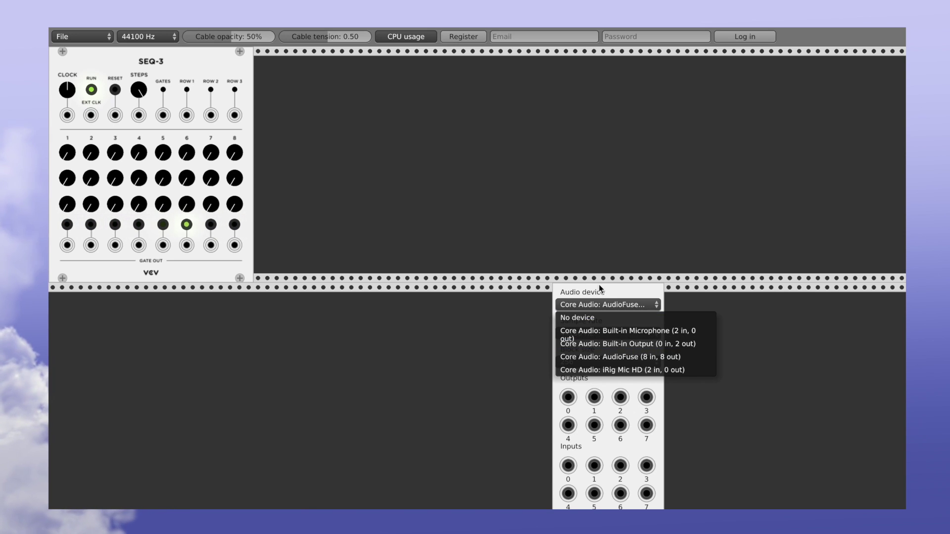
click(583, 405)
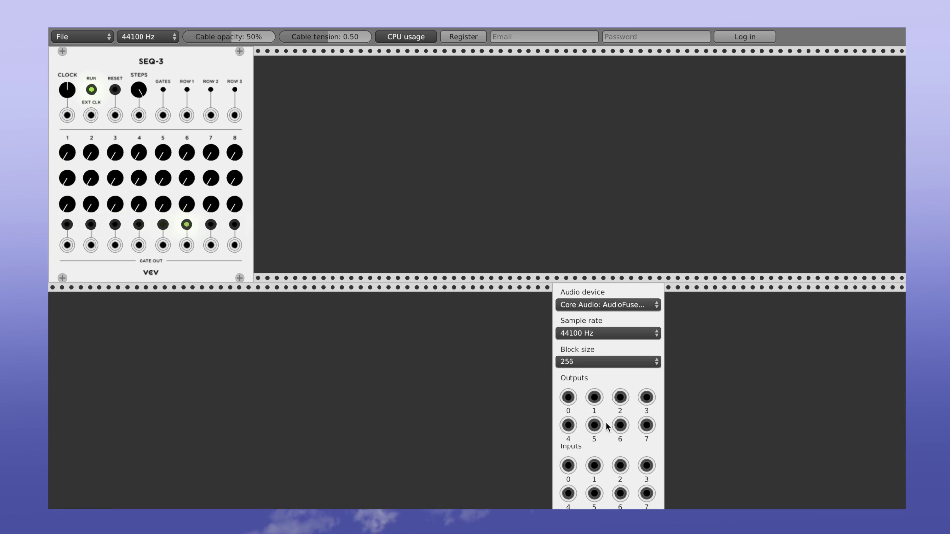
click(596, 305)
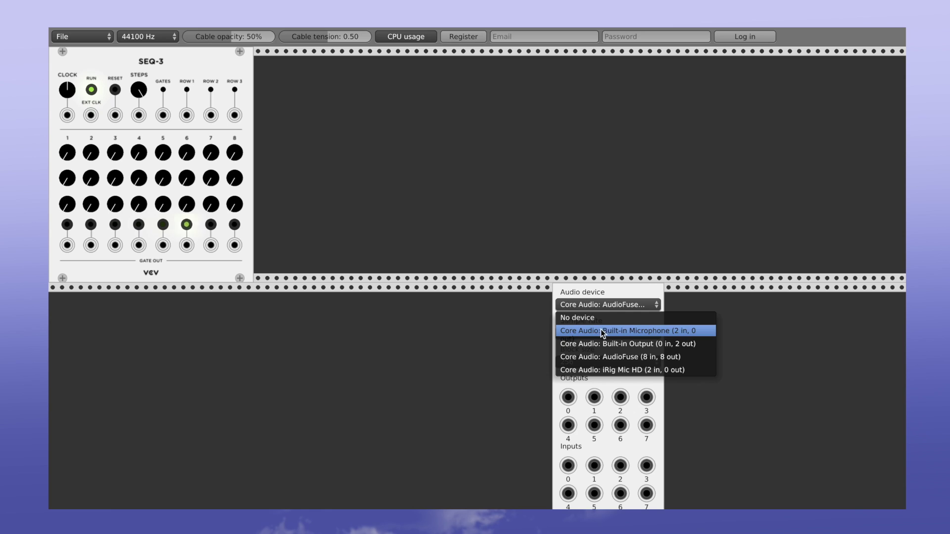
click(586, 288)
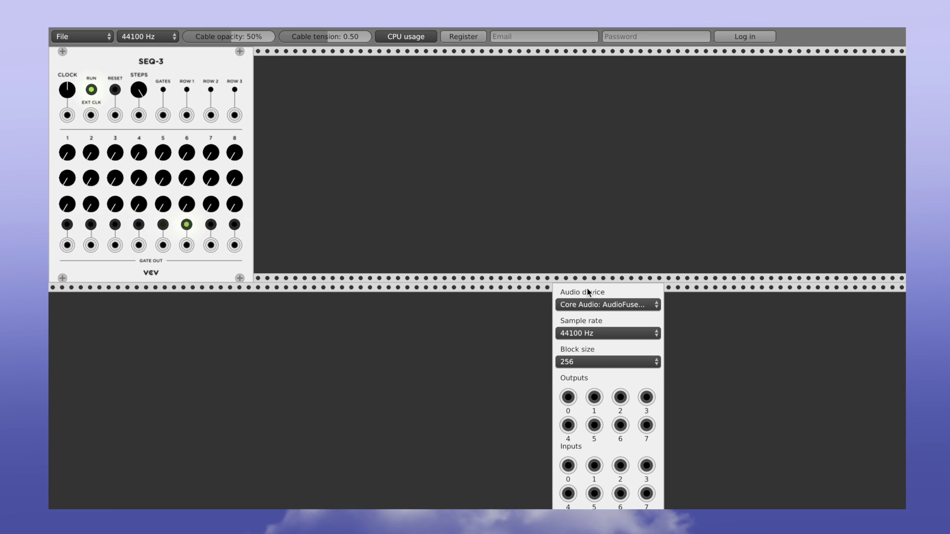
Step: Move the Audio Interface module to the far end of the lower row and set its sample rate to 44100 Hz and block size to 1024
drag(585, 290, 853, 290)
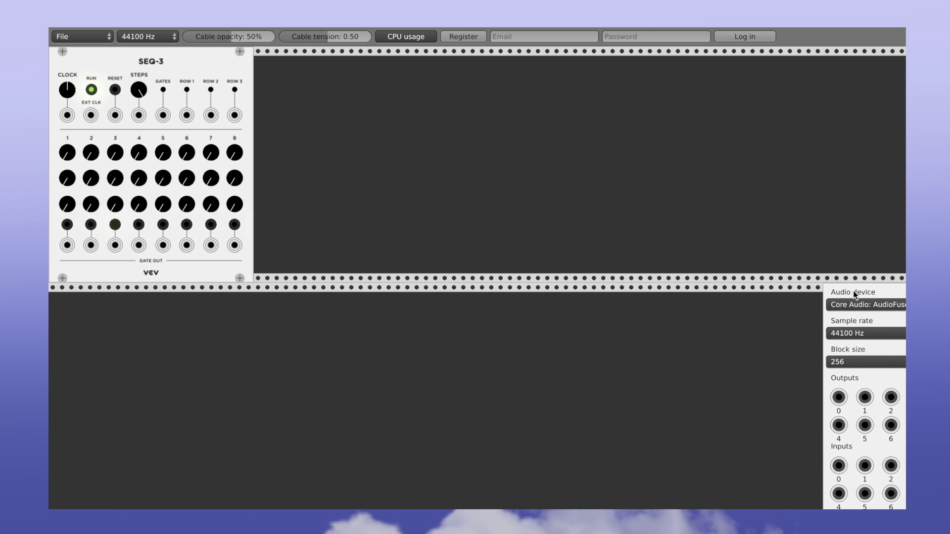
click(843, 336)
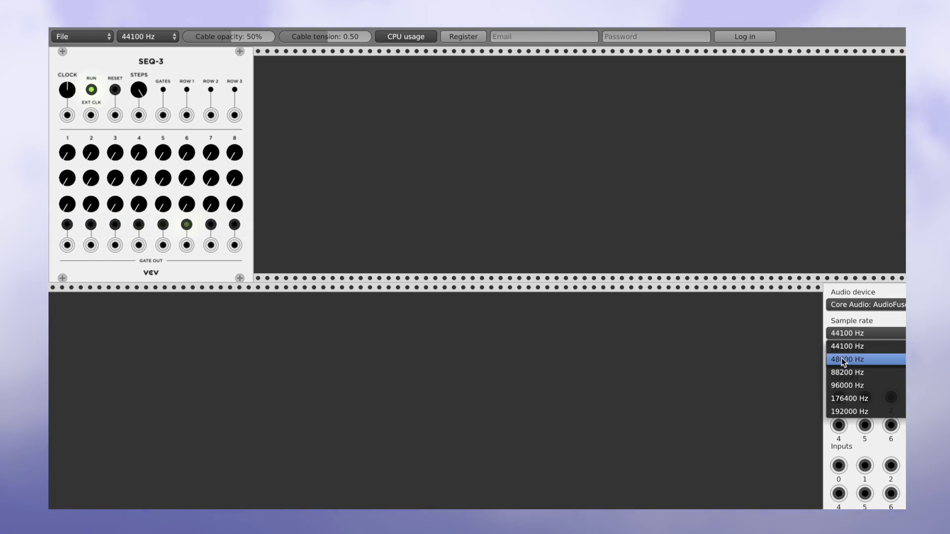
click(845, 346)
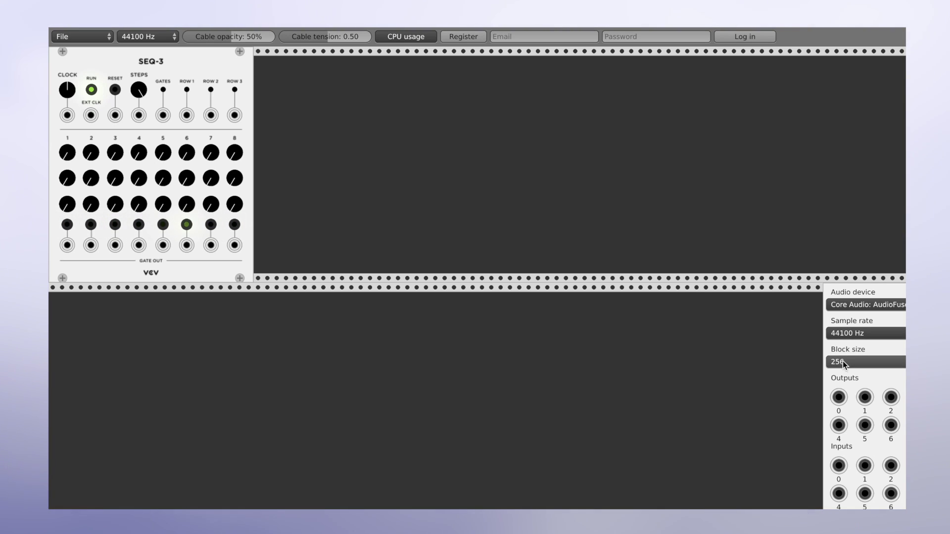
click(846, 362)
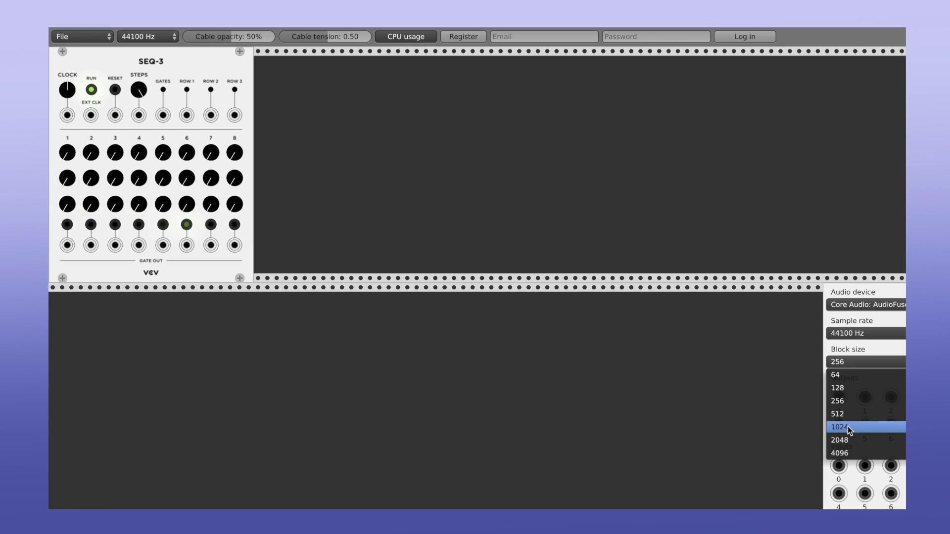
click(847, 426)
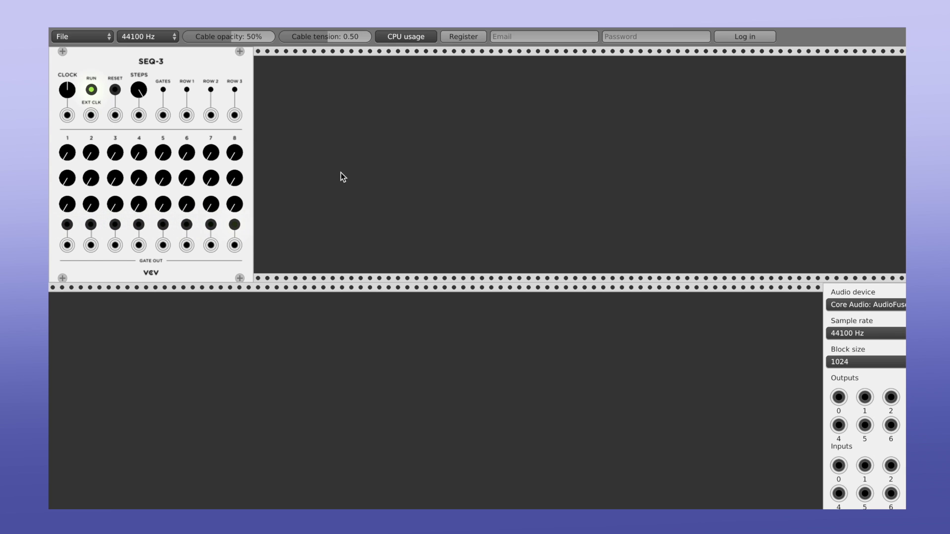
Step: Add an Audible Instruments Macro Oscillator module directly beside the SEQ-3 sequencer
right_click(323, 171)
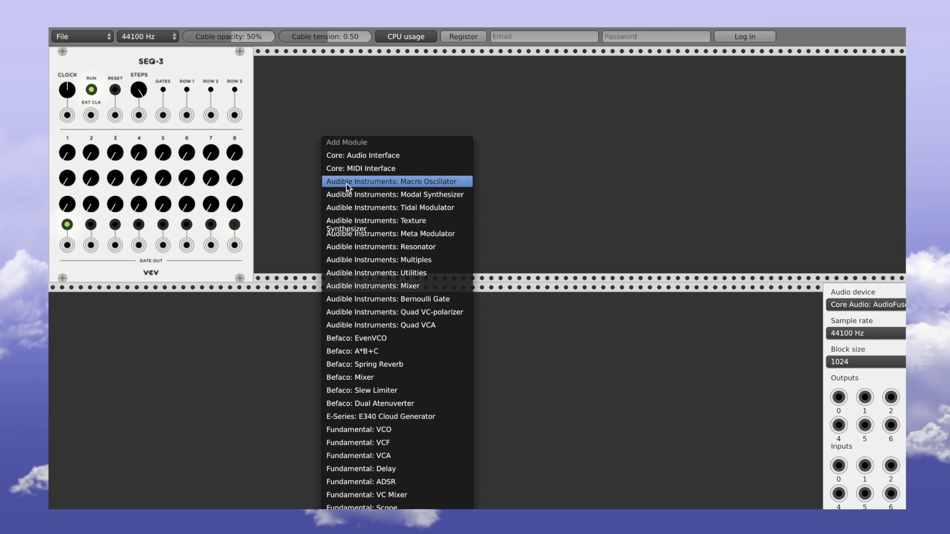
click(414, 186)
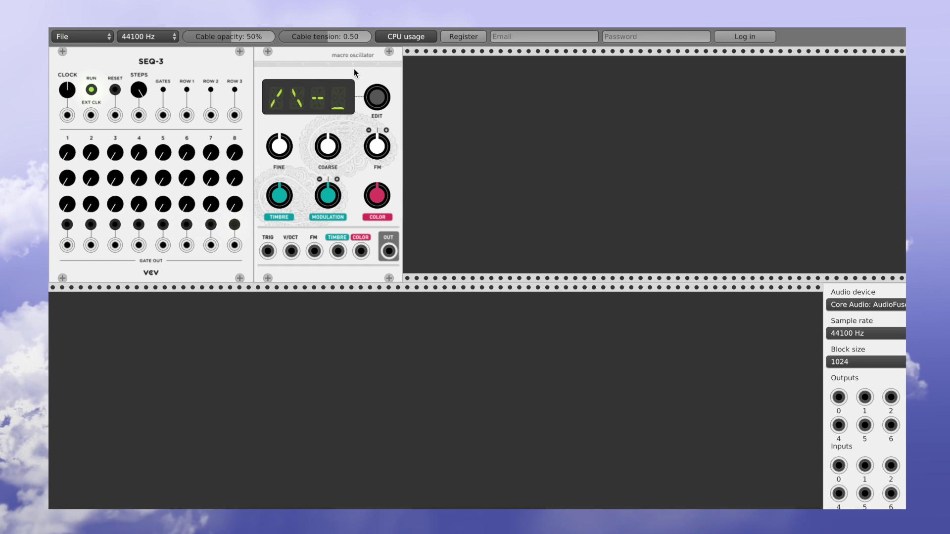
Step: Add a Fundamental VCO module to the upper row, leaving a gap after the Macro Oscillator
right_click(415, 114)
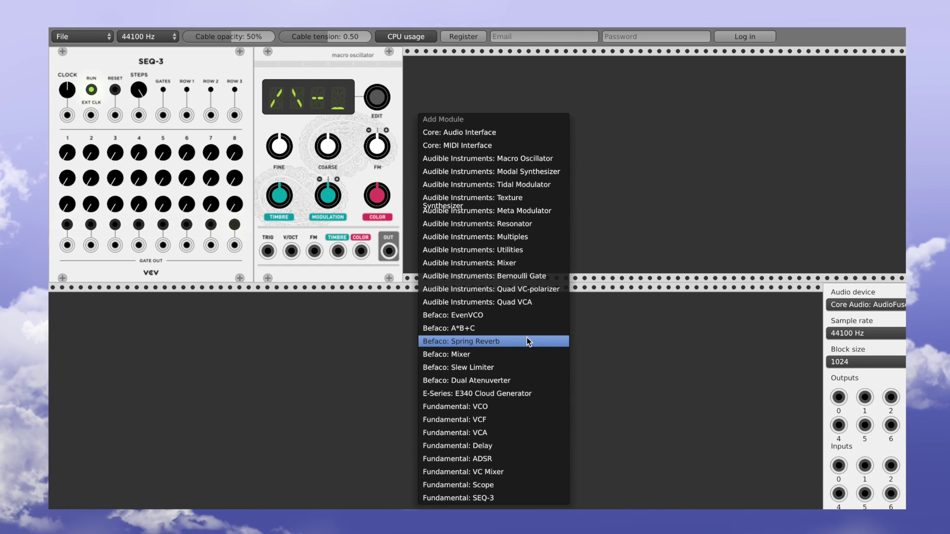
click(482, 407)
drag(434, 75, 477, 76)
scroll(478, 76, down, 2)
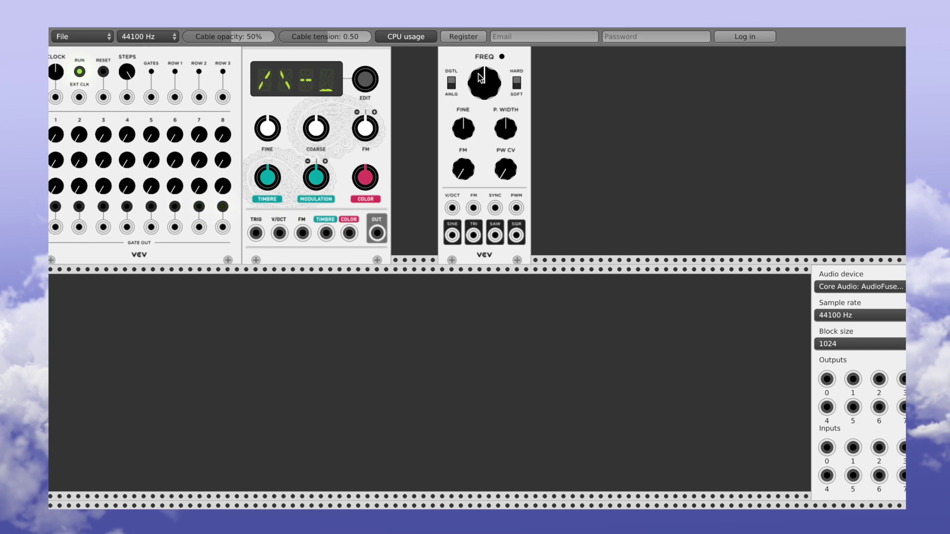
scroll(466, 74, up, 2)
scroll(467, 75, down, 1)
scroll(465, 75, up, 1)
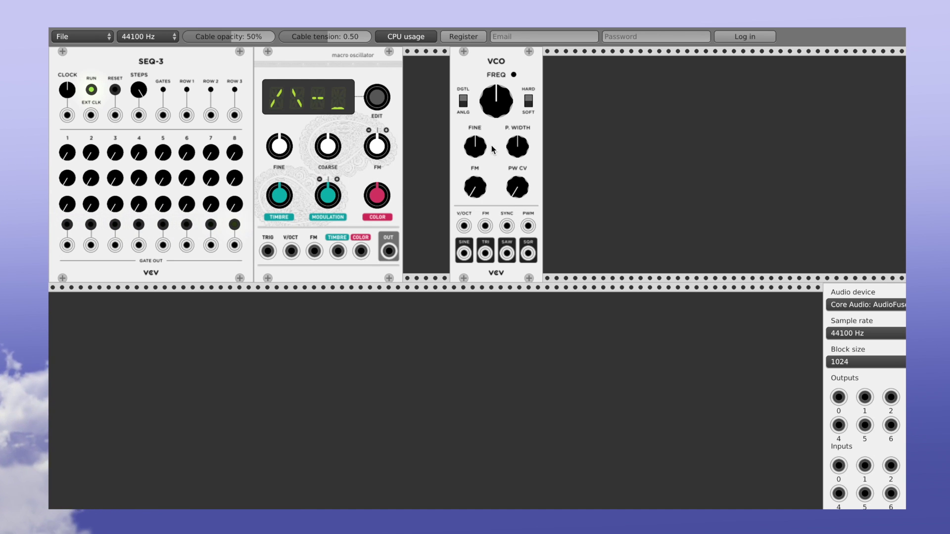
Step: Add an Audible Instruments Modal Synthesizer module after the VCO, leaving a small gap between them
right_click(574, 130)
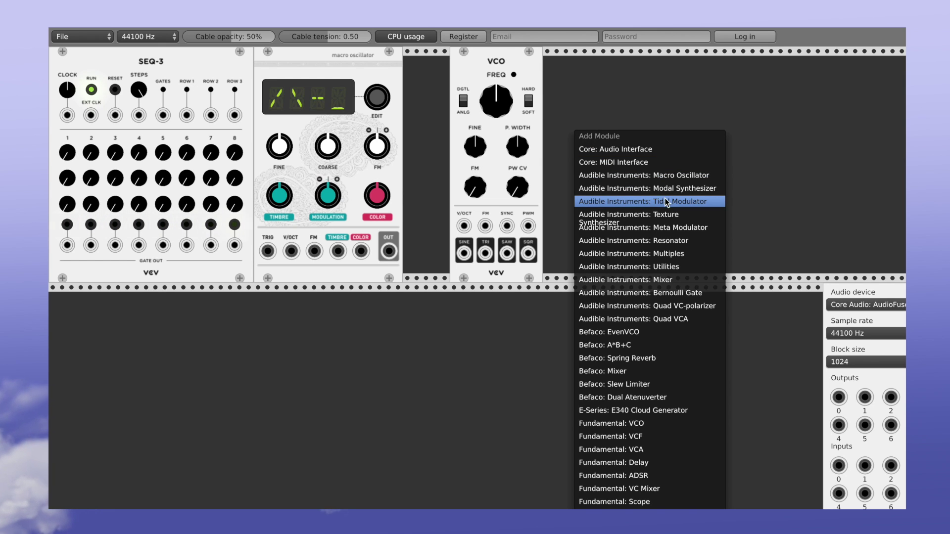
click(646, 191)
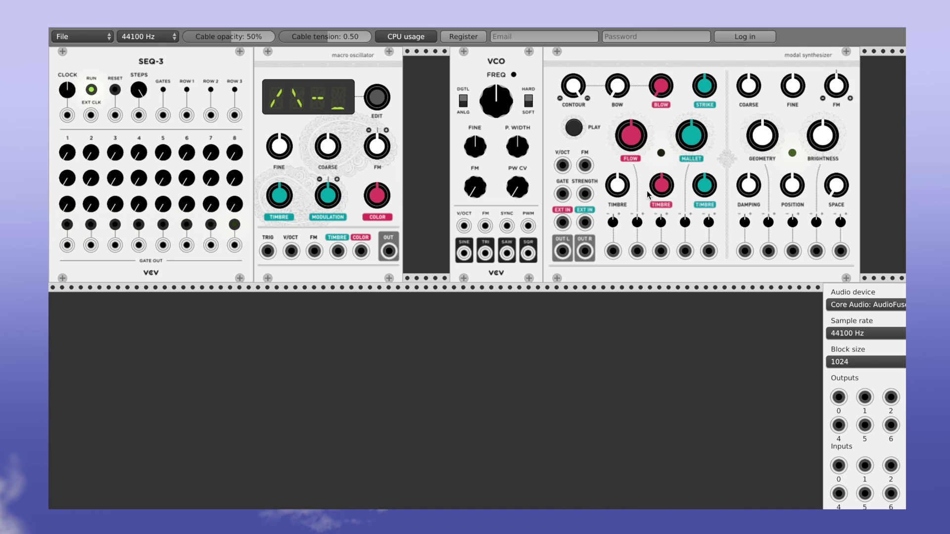
drag(608, 66, 630, 68)
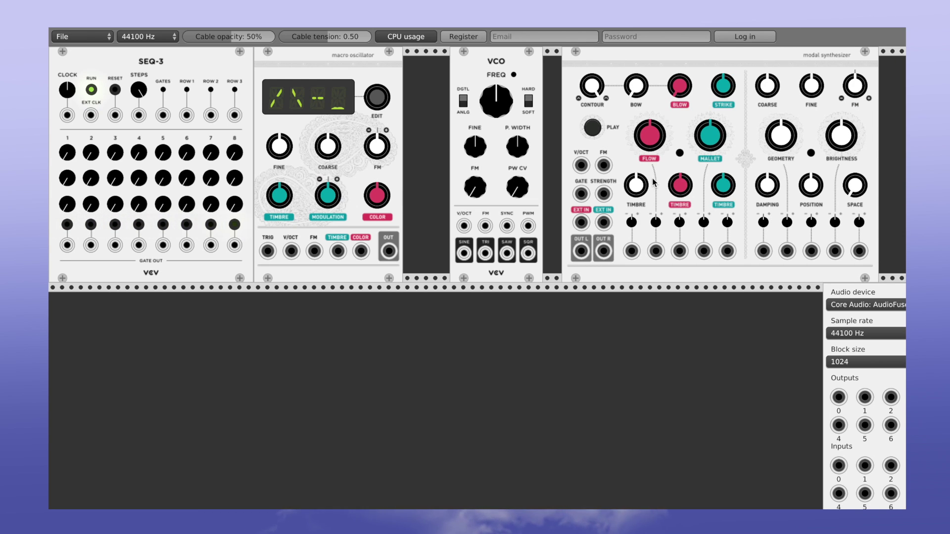
Step: Delete the Modal Synthesizer and Macro Oscillator modules from the rack
right_click(619, 60)
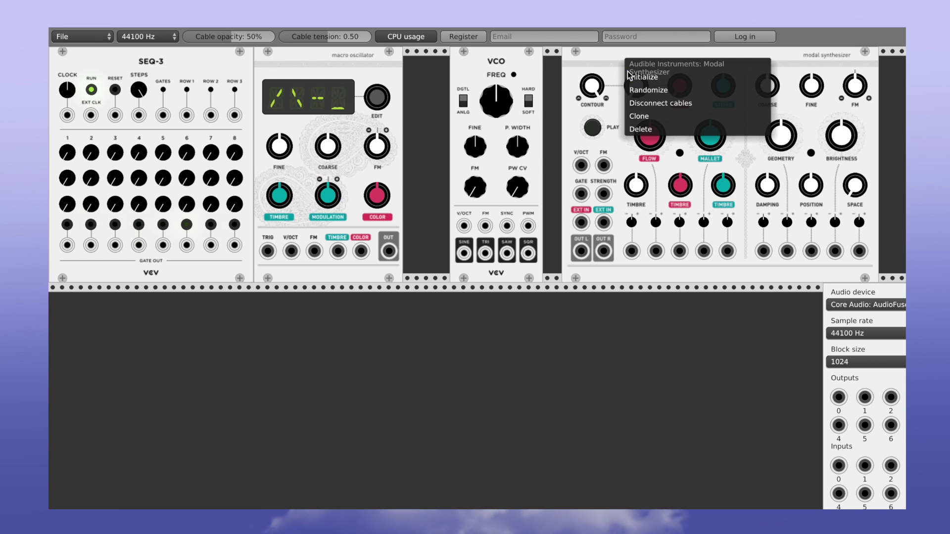
click(638, 129)
right_click(369, 64)
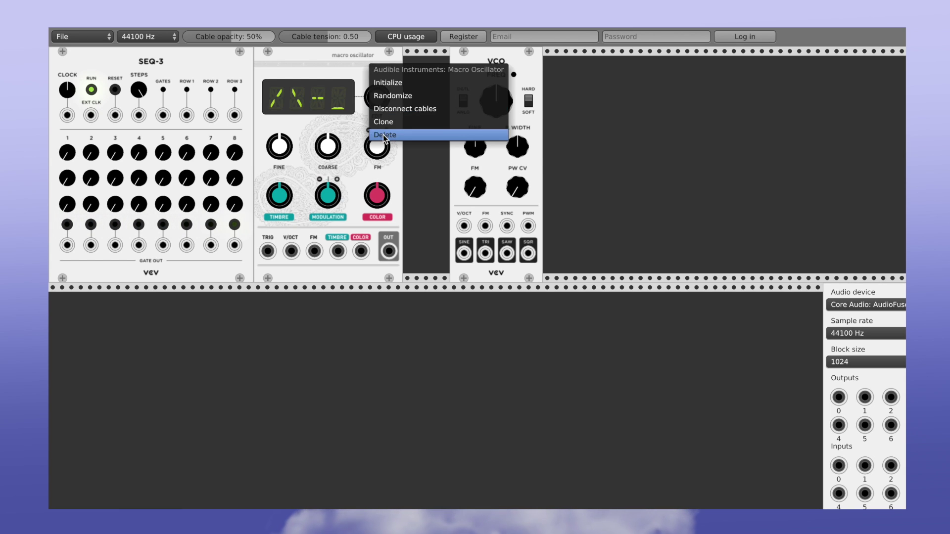
click(395, 135)
Step: Move the VCO to the lower row, starting below the SEQ-3's right edge, and add a Fundamental VCA directly beside it
drag(488, 75, 284, 259)
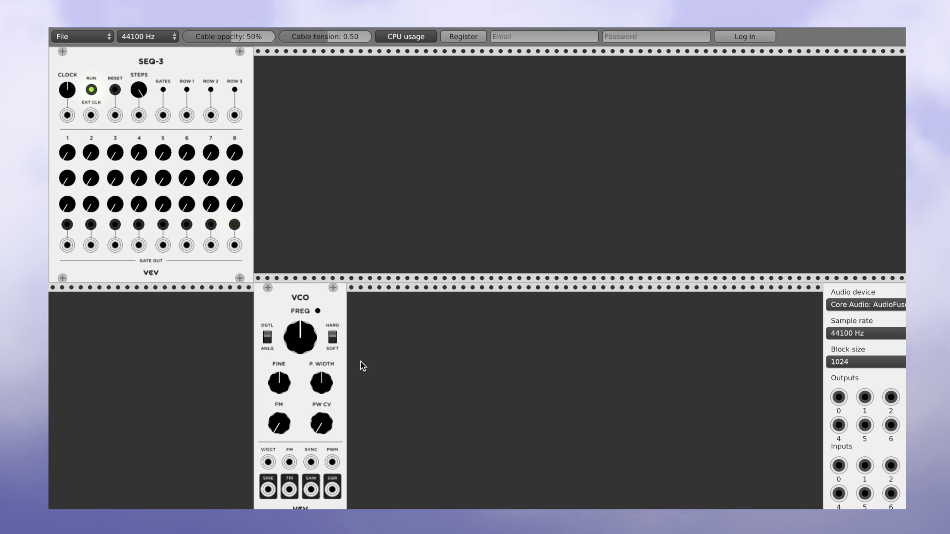
right_click(382, 357)
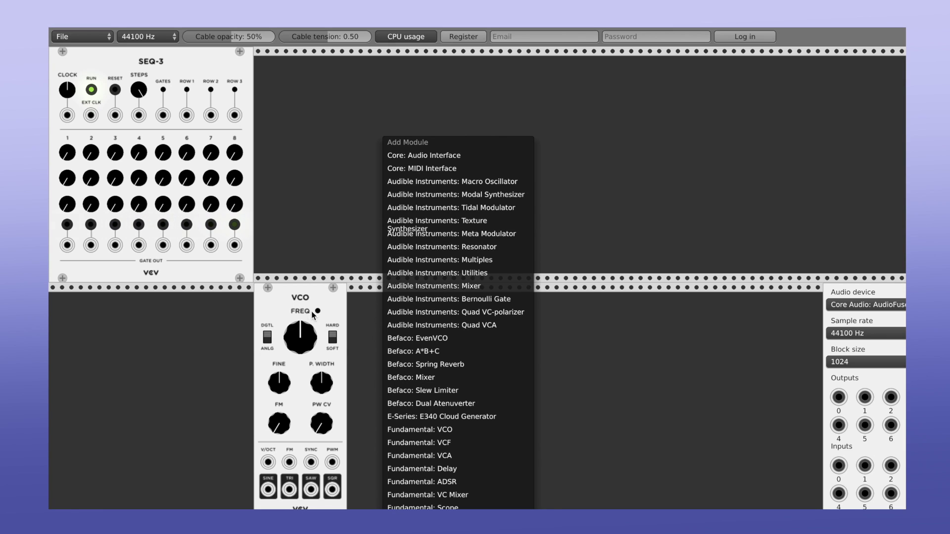
click(453, 457)
drag(400, 315, 390, 315)
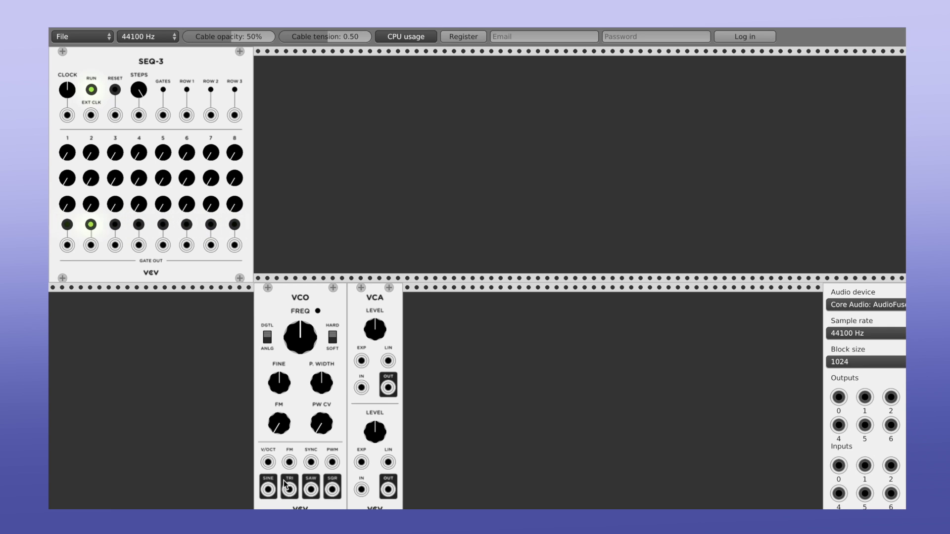
Step: Try patching the VCO's TRI output to the audio interface and to the VCA's lower IN jack, unplugging each test cable
mouse_move(289, 492)
mouse_down()
mouse_move(364, 488)
mouse_move(291, 491)
mouse_up()
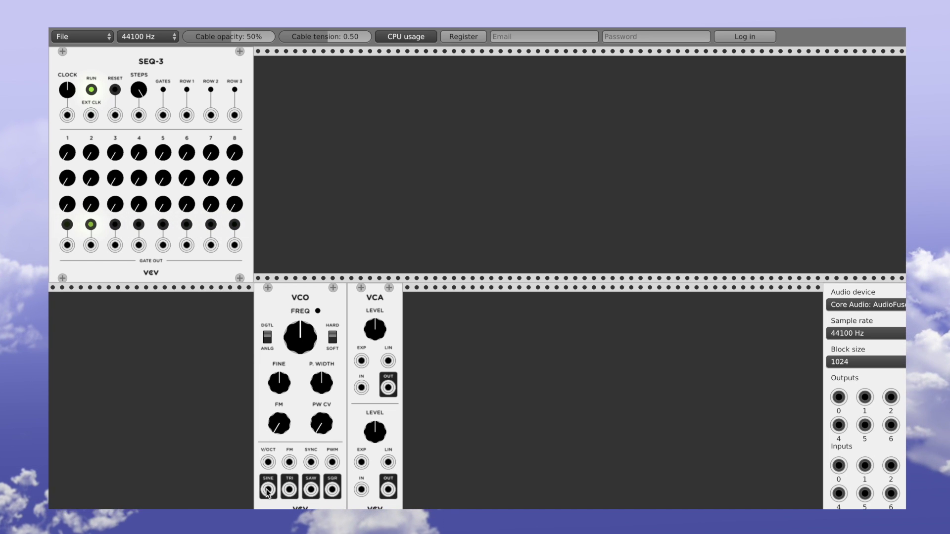
drag(289, 490, 751, 420)
drag(819, 398, 675, 405)
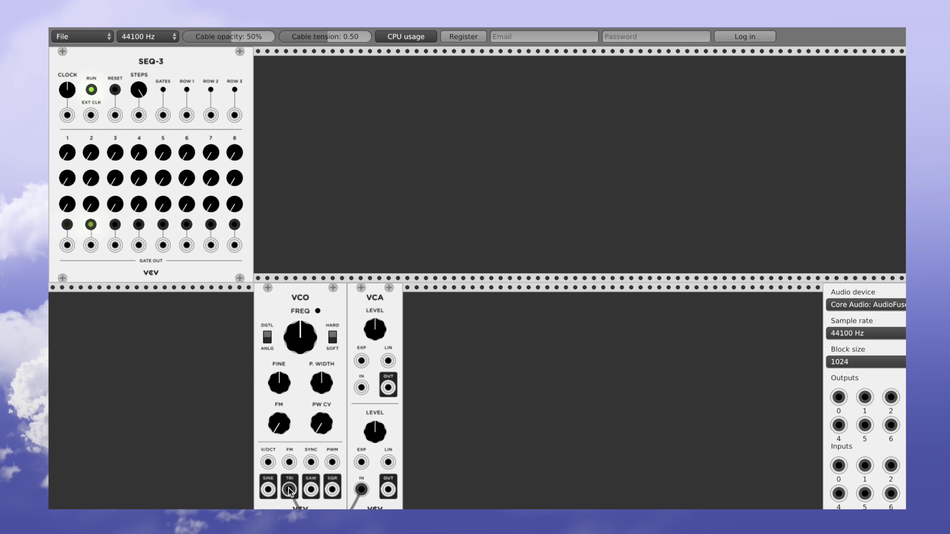
drag(289, 489, 209, 461)
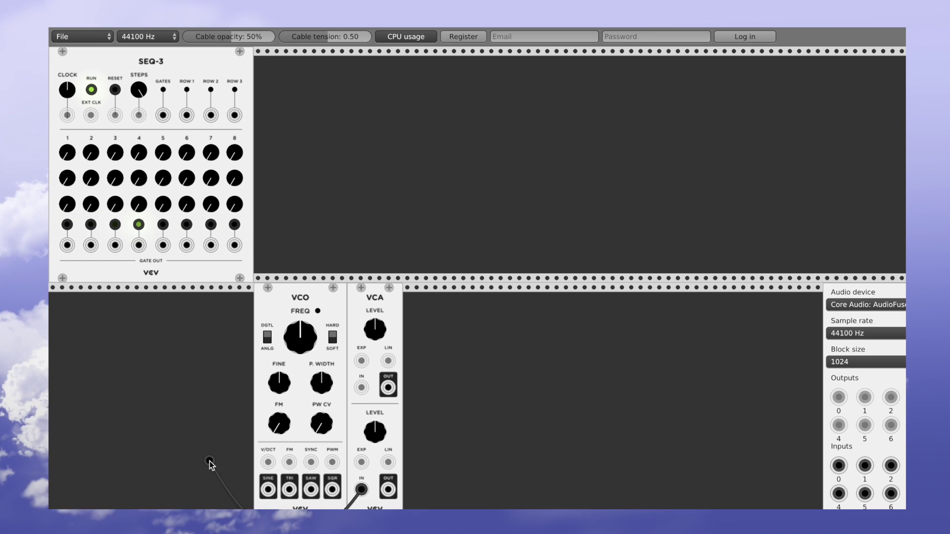
Step: Add a Fundamental ADSR directly after the VCA, lower its attack close to minimum, and set decay, sustain and release just above centre
right_click(436, 408)
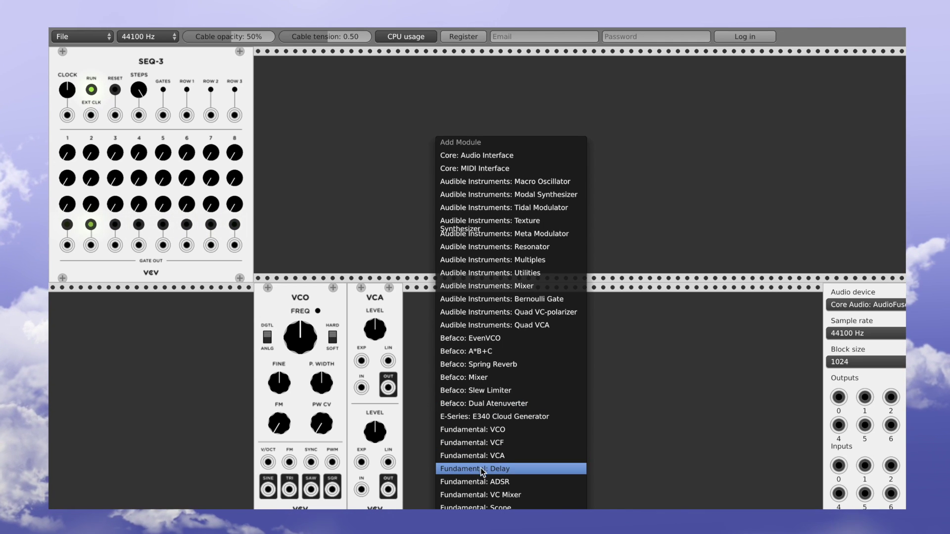
click(494, 484)
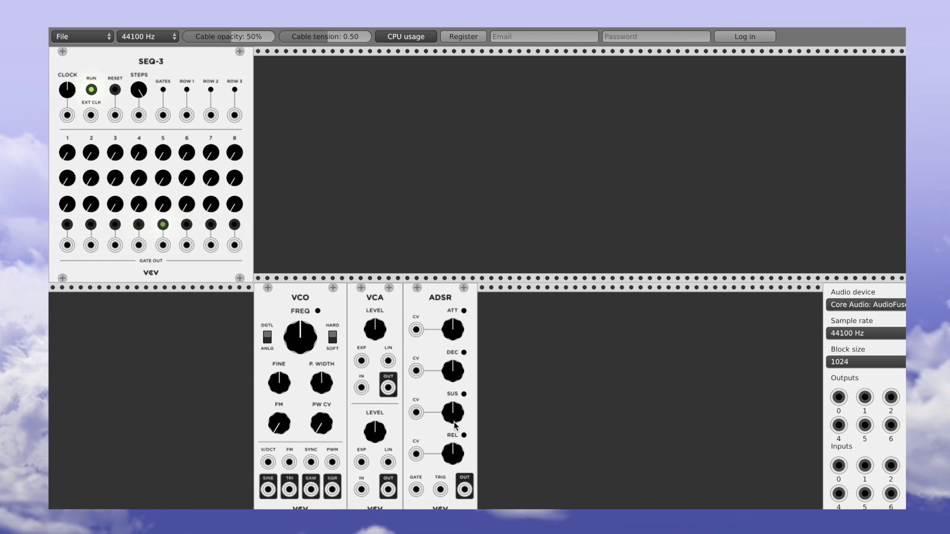
scroll(454, 426, down, 1)
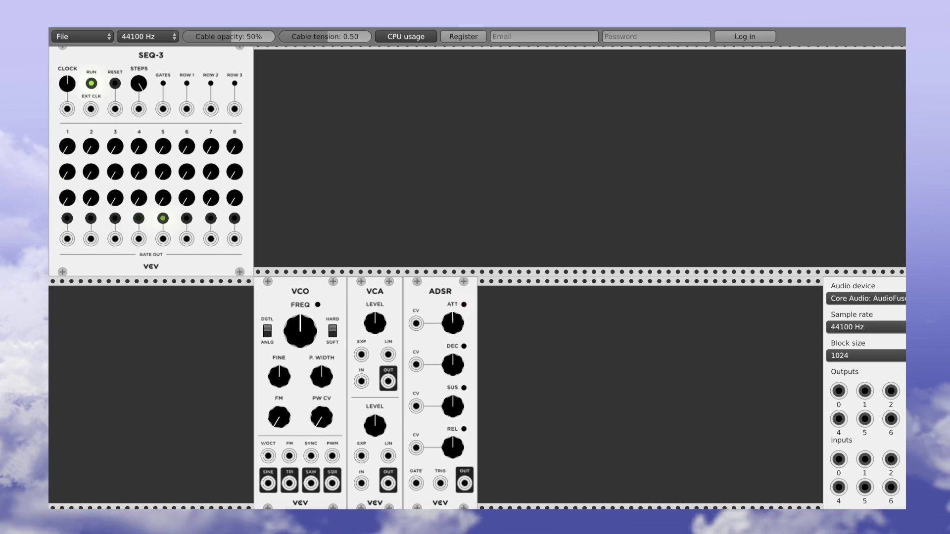
drag(452, 323, 452, 337)
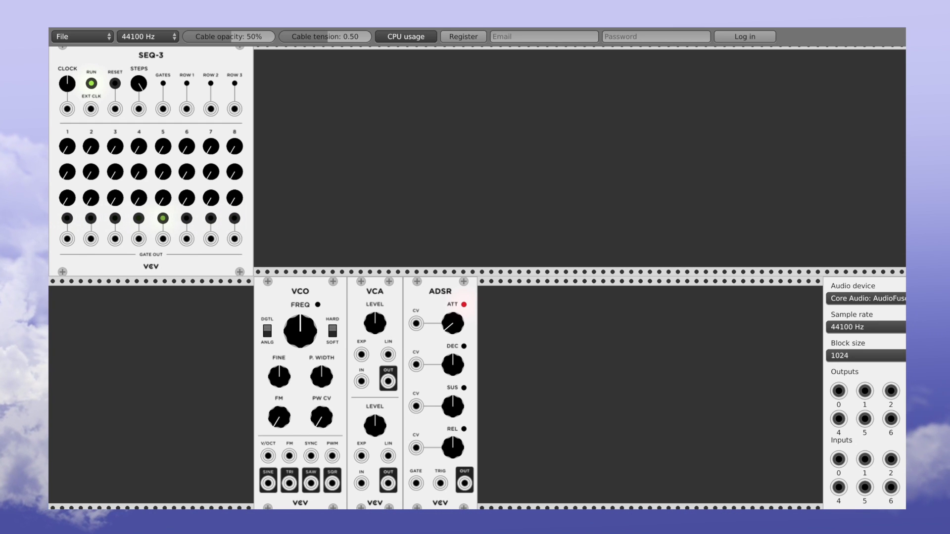
scroll(451, 362, down, 1)
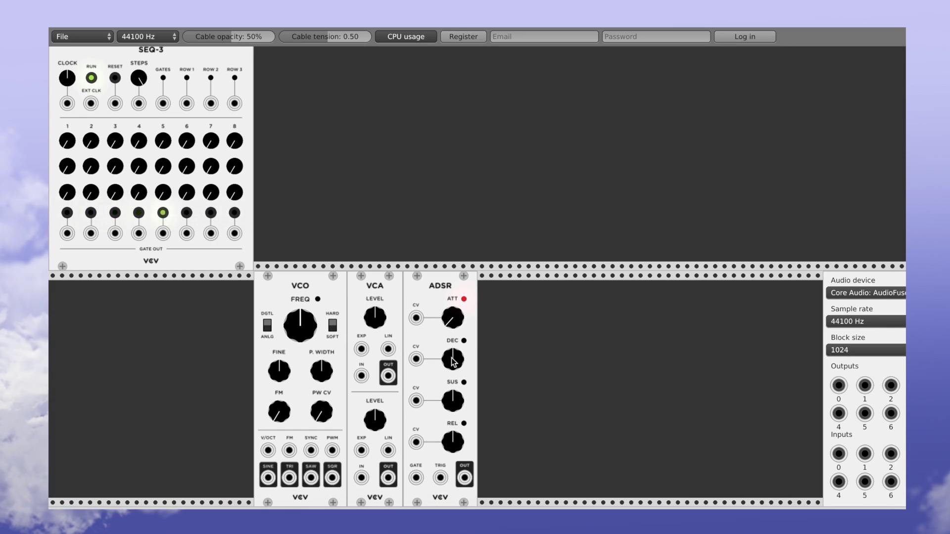
drag(456, 412, 456, 409)
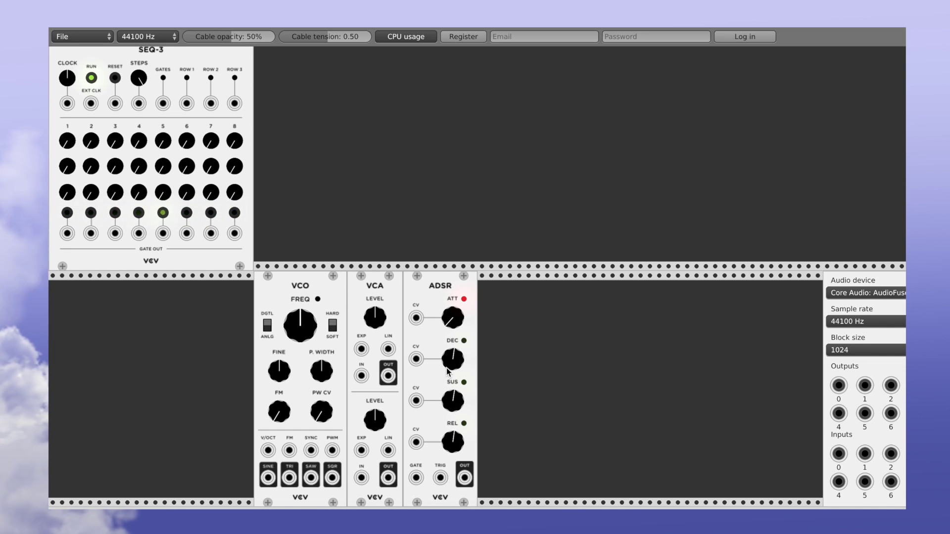
scroll(504, 372, up, 1)
scroll(505, 372, down, 3)
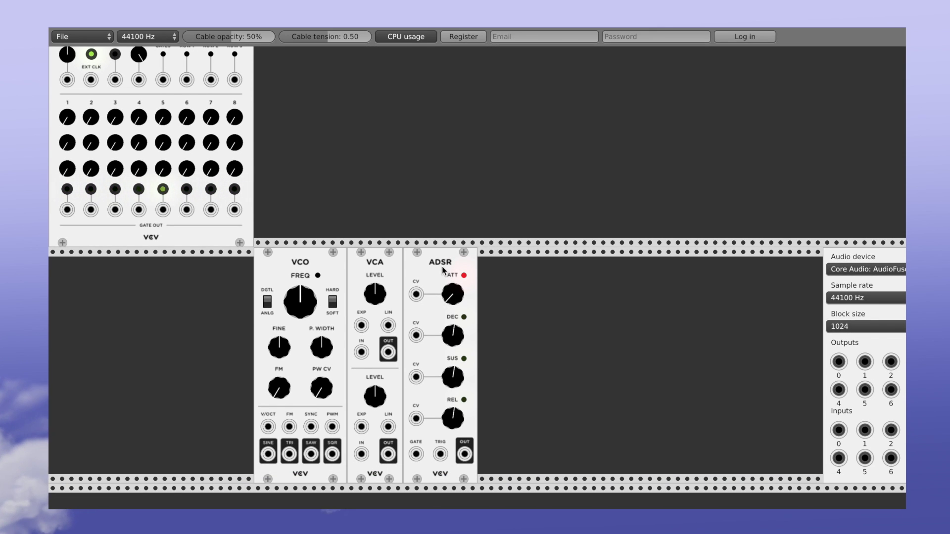
scroll(442, 267, up, 4)
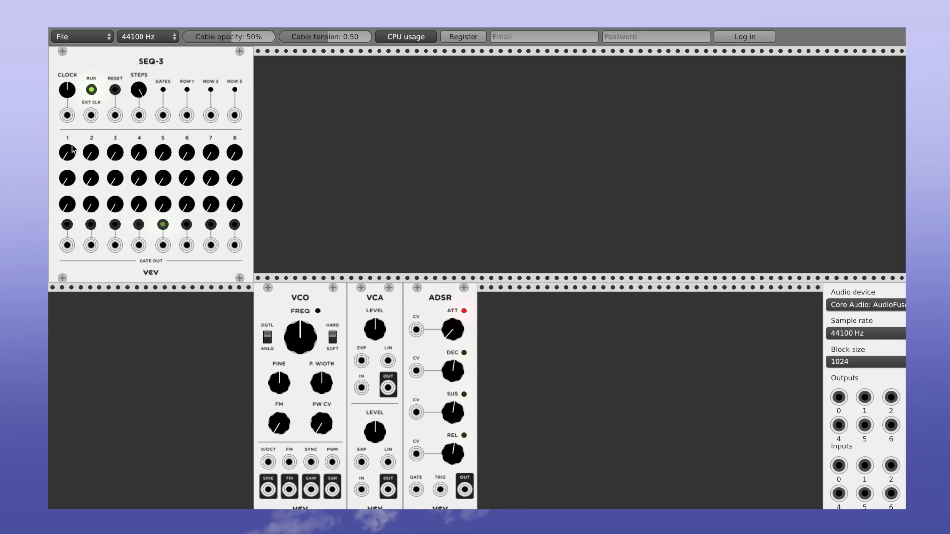
Step: Enable the gate for step 1 on the SEQ-3 and patch its GATES output to the ADSR's GATE input
click(68, 225)
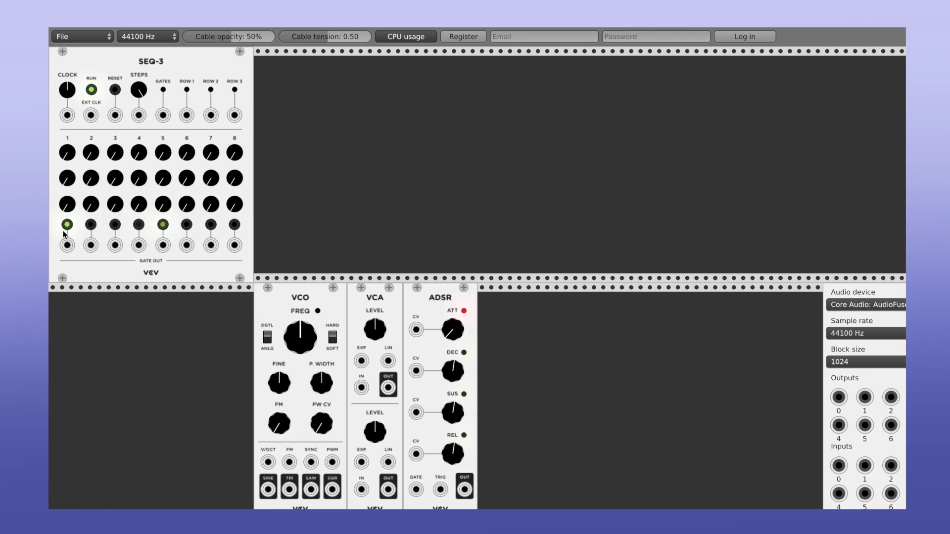
drag(165, 115, 168, 124)
drag(209, 208, 418, 489)
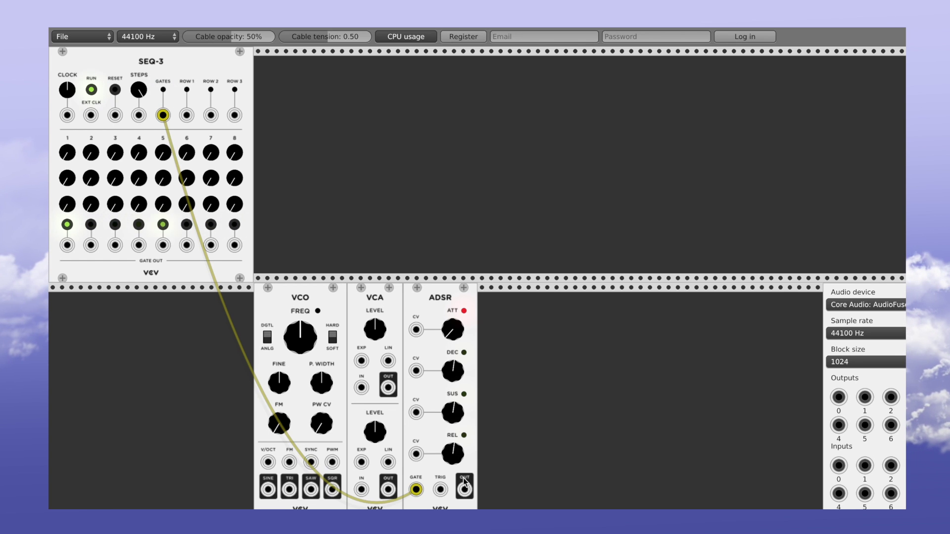
Step: Turn the VCA's upper LEVEL knob down to minimum and patch the ADSR's OUT to the VCA's lower EXP input
drag(375, 328, 375, 357)
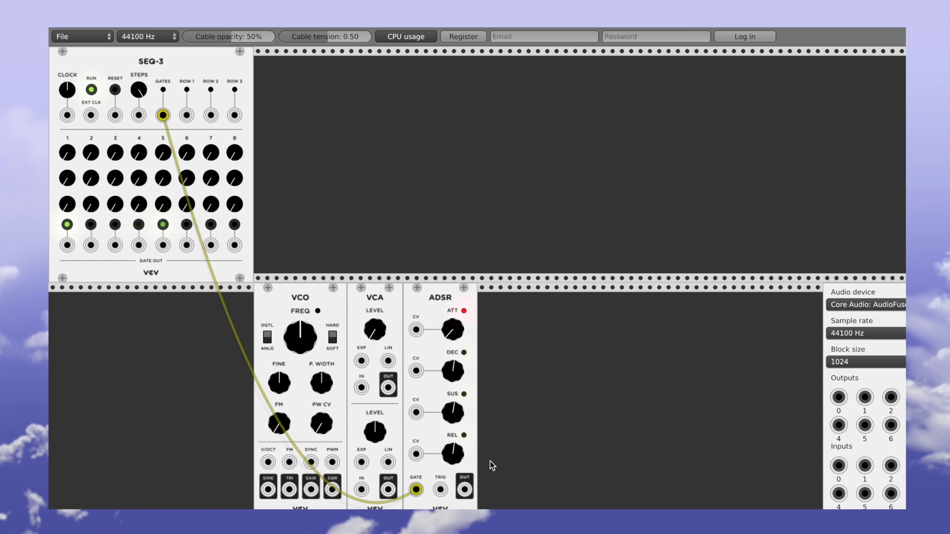
drag(464, 489, 361, 462)
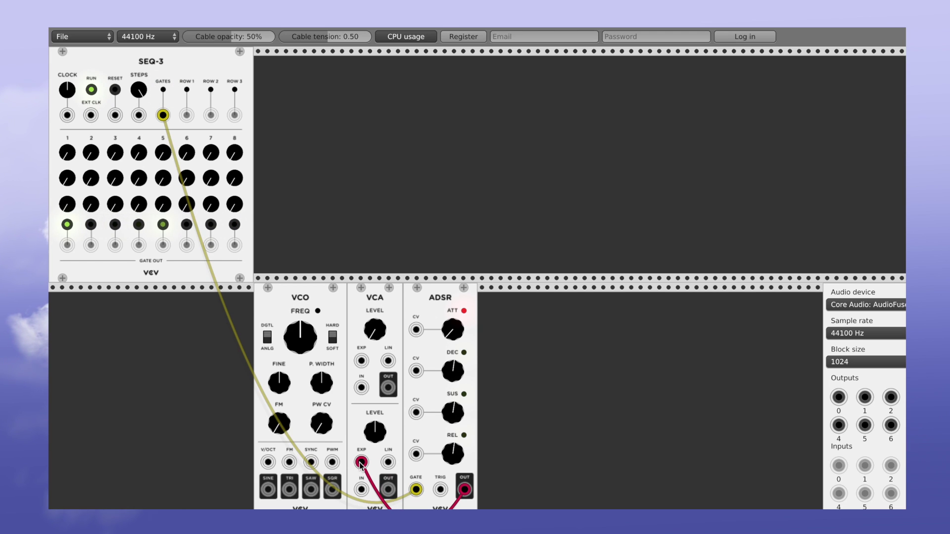
drag(480, 484, 369, 473)
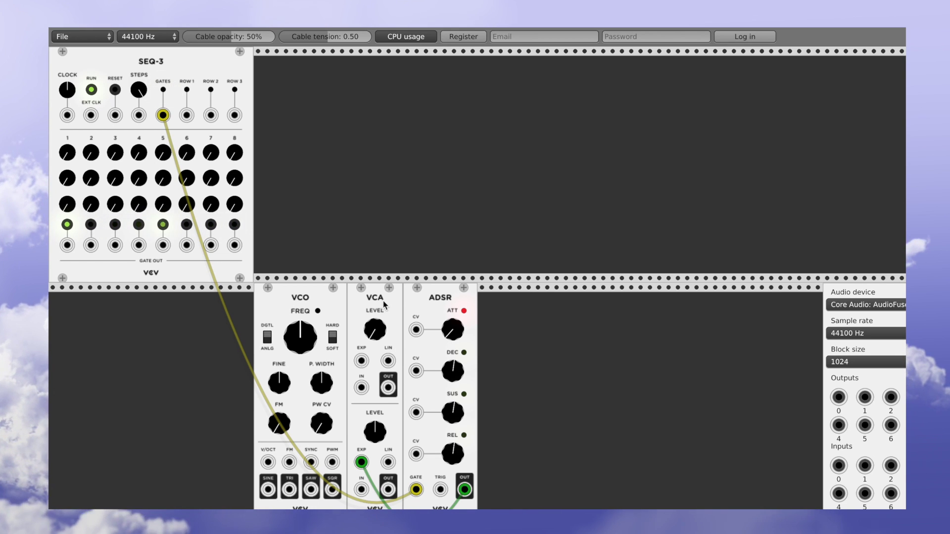
Step: Patch the VCO's SAW output to the VCA's lower IN, and the VCA's lower OUT to audio interface output 0
scroll(306, 493, right, 1)
drag(305, 491, 833, 397)
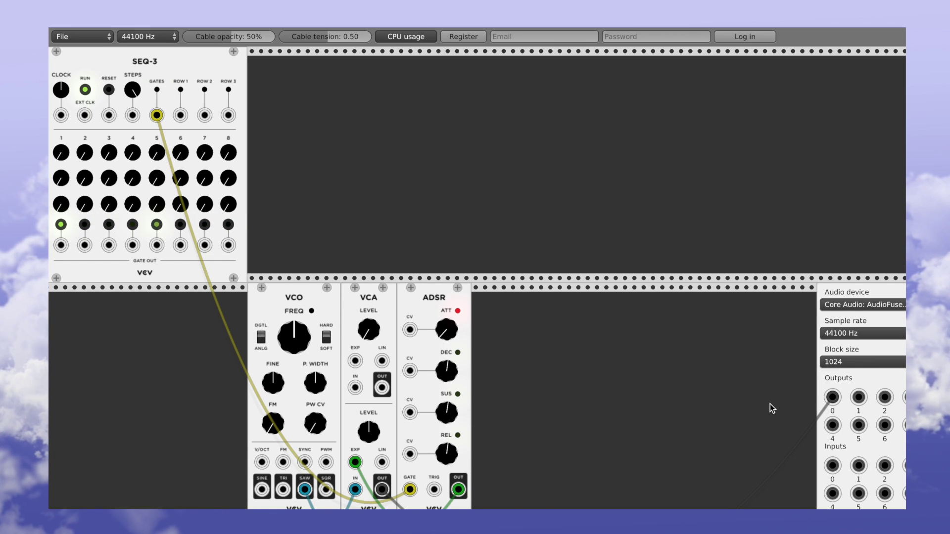
scroll(770, 404, left, 1)
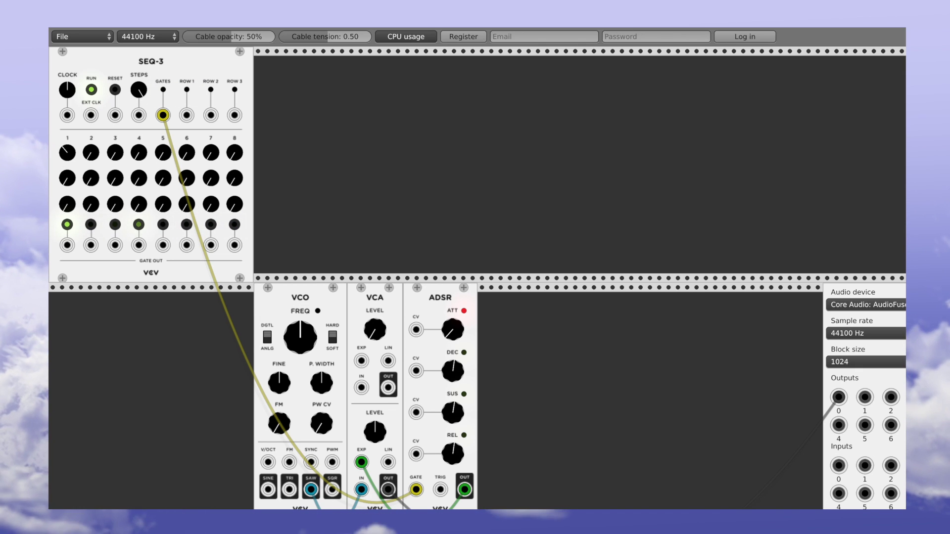
Step: Return the SEQ-3's row 1 step 1 knob to minimum and patch the ROW 1 output to the VCO's V/OCT input
mouse_move(67, 153)
mouse_down()
mouse_move(67, 166)
mouse_move(69, 151)
mouse_up()
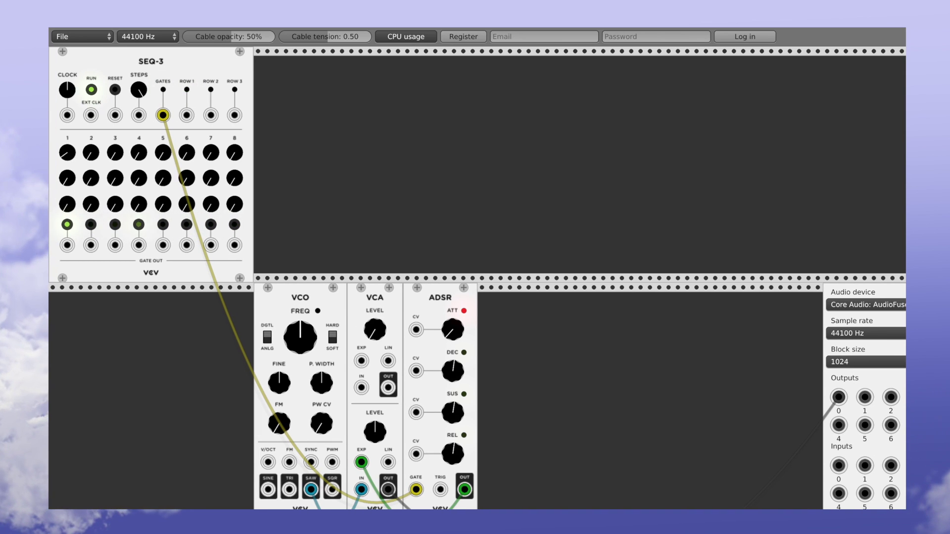
drag(66, 152, 67, 143)
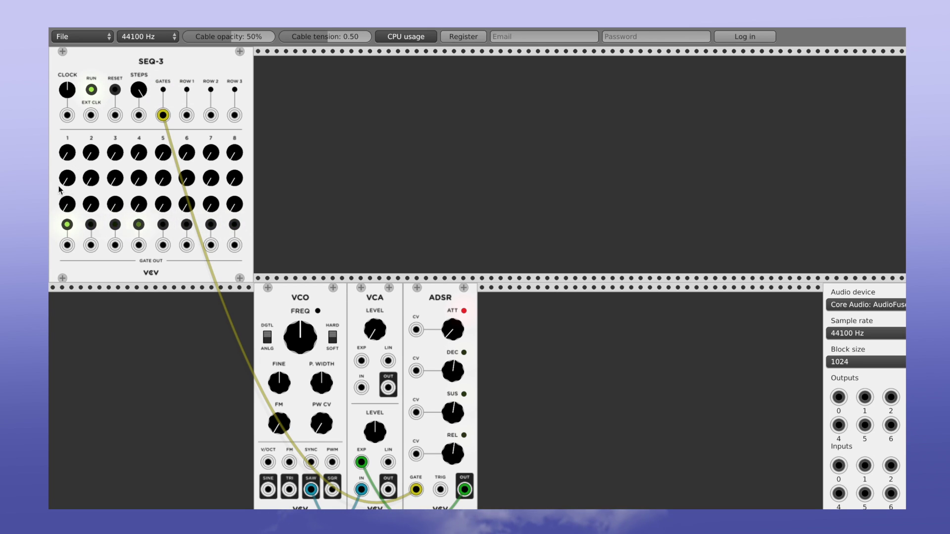
drag(188, 117, 264, 464)
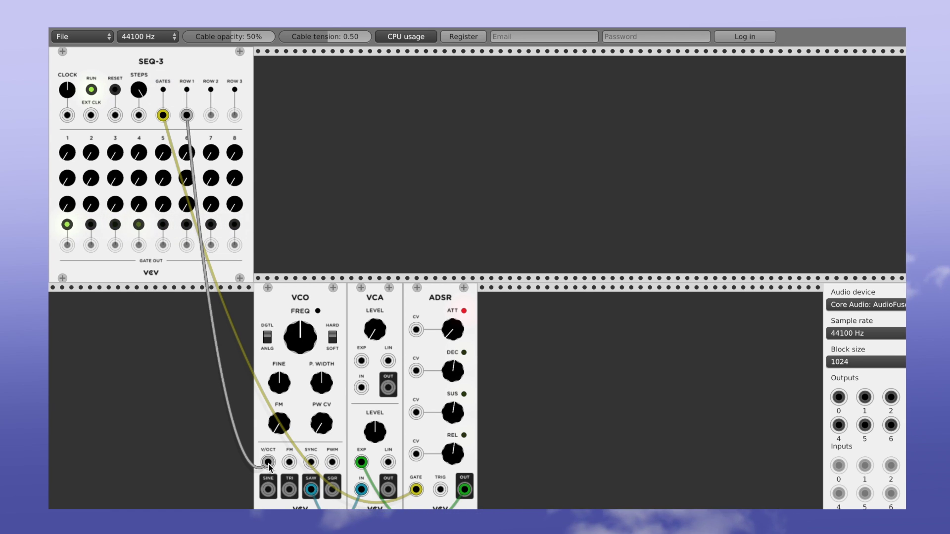
drag(269, 464, 268, 464)
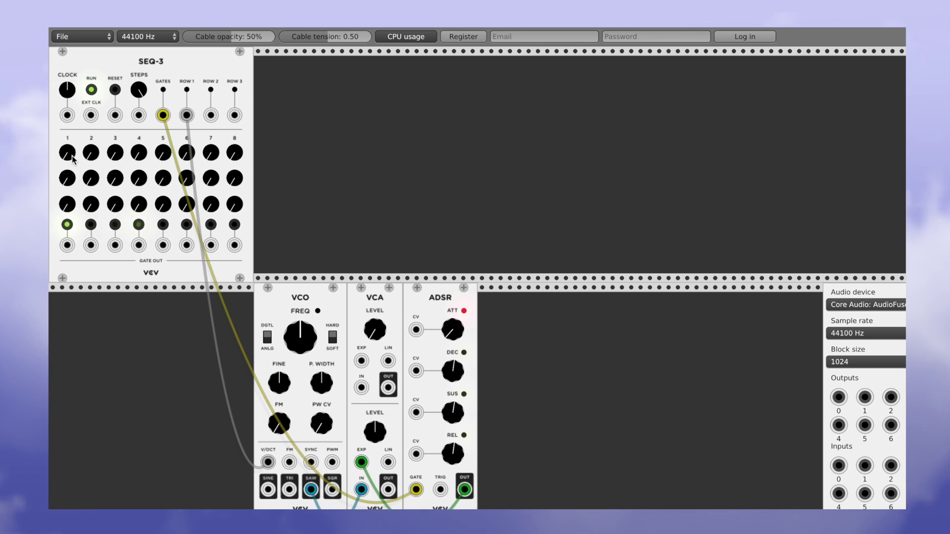
Step: Set the SEQ-3's row 1 knobs to about 9 o'clock for step 1 and centre for step 3, raise step 5, and enable gates 3 and 5
drag(73, 159, 72, 148)
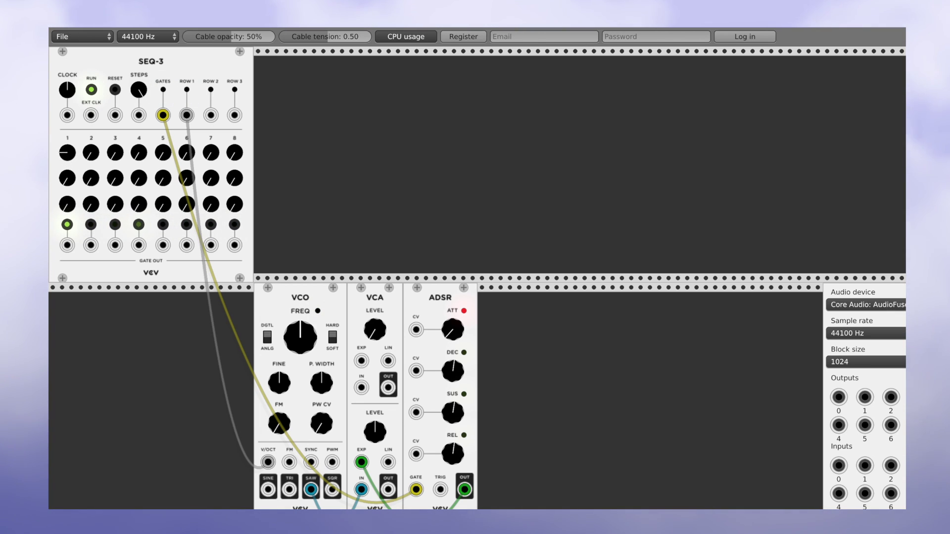
drag(114, 154, 114, 130)
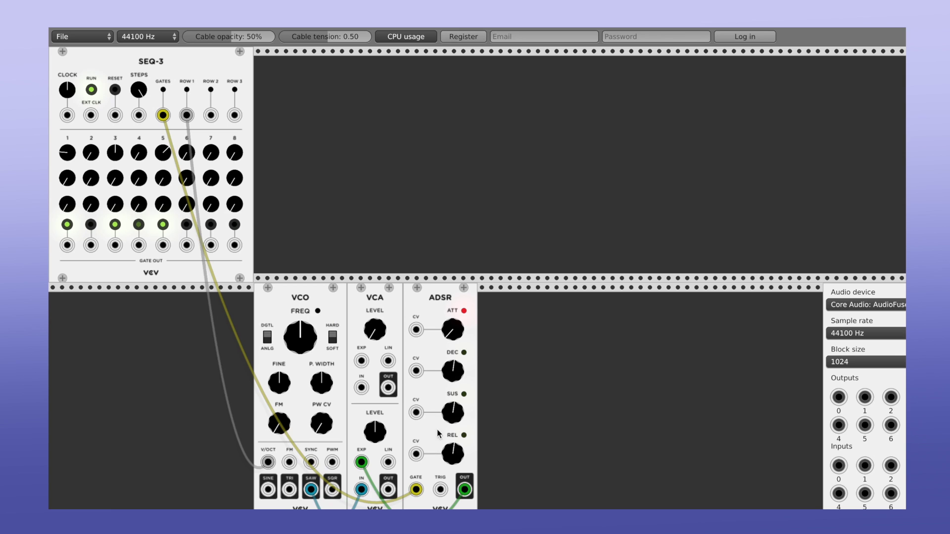
Step: Test the sequence by patching the VCA's lower OUT to audio interface output 0, and unplug that cable
drag(385, 491, 394, 490)
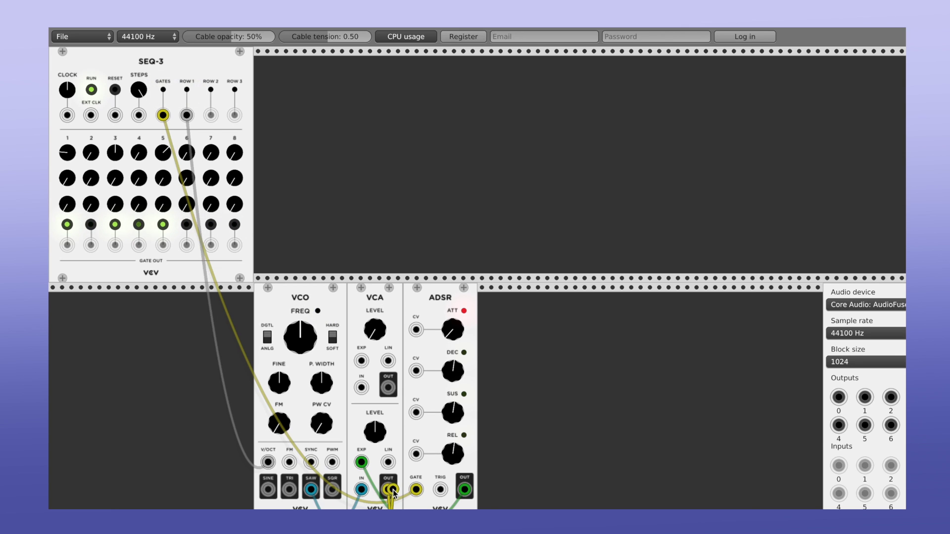
drag(827, 421, 835, 402)
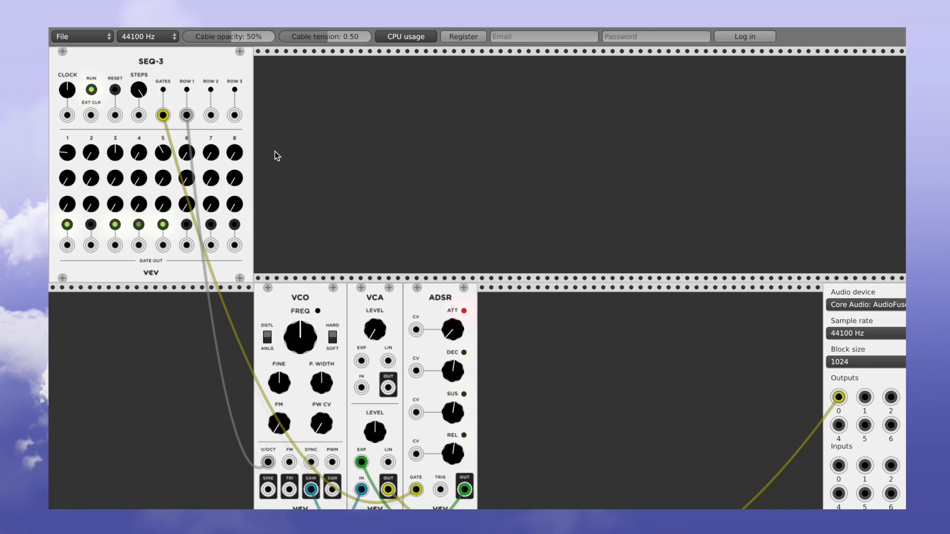
drag(839, 396, 734, 390)
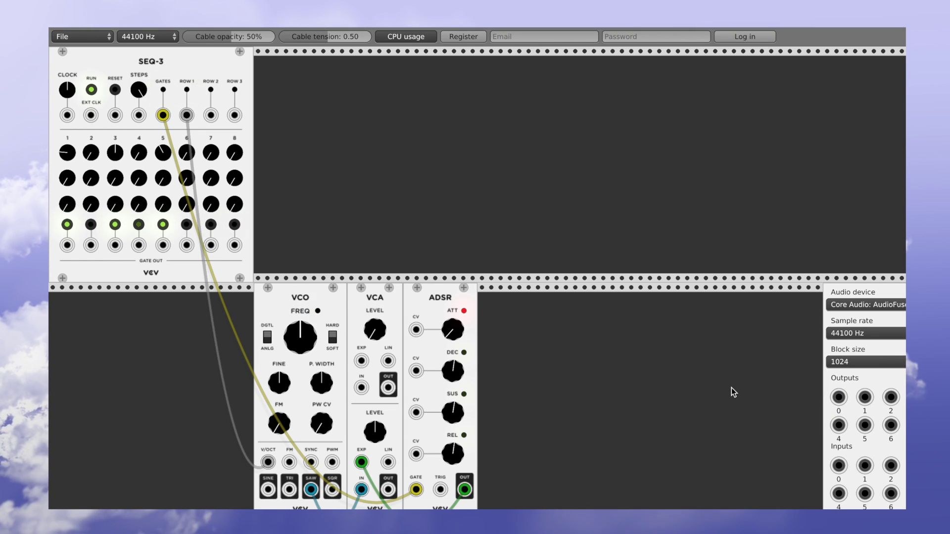
Step: Add an Audible Instruments Multiples module to the lower row, directly before the audio interface
right_click(668, 376)
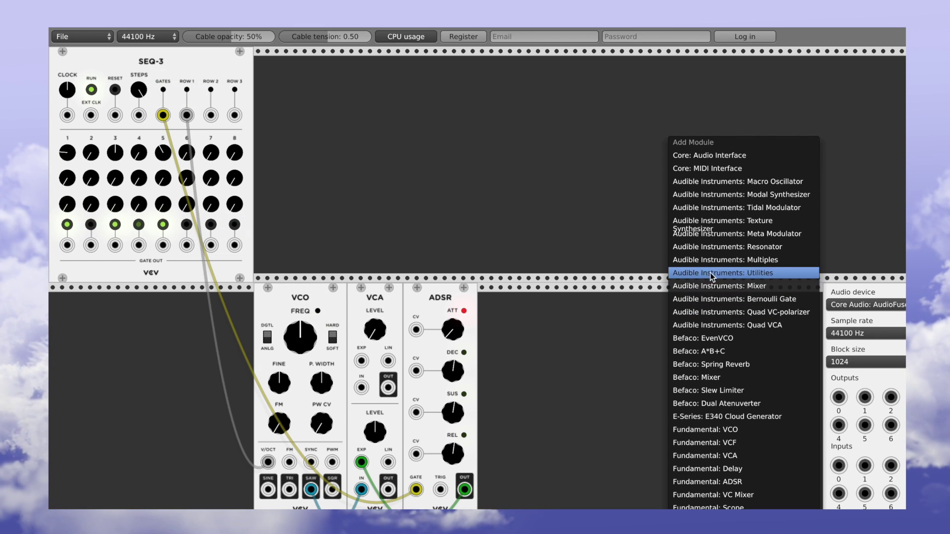
click(746, 263)
drag(679, 322, 816, 319)
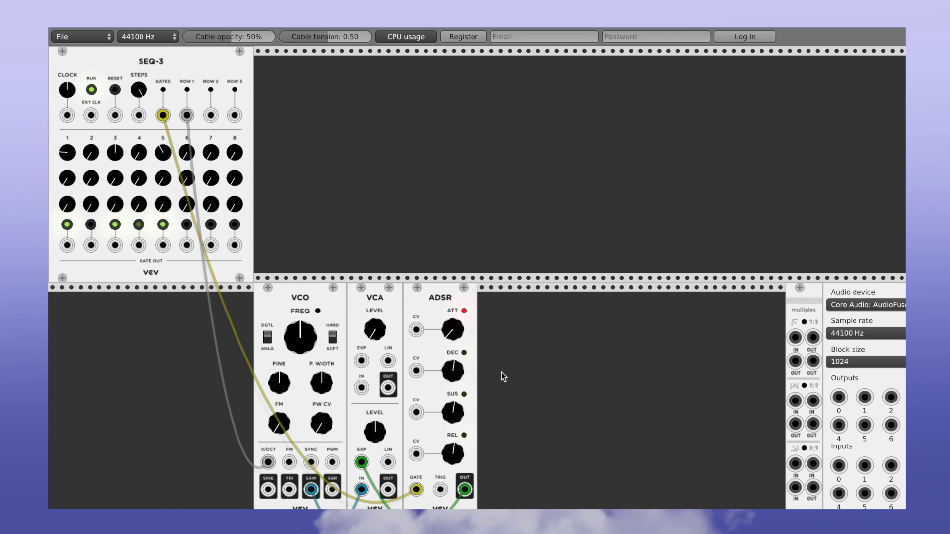
Step: Add a Fundamental VCF module to the lower row after the ADSR, leaving a small gap between them
right_click(516, 384)
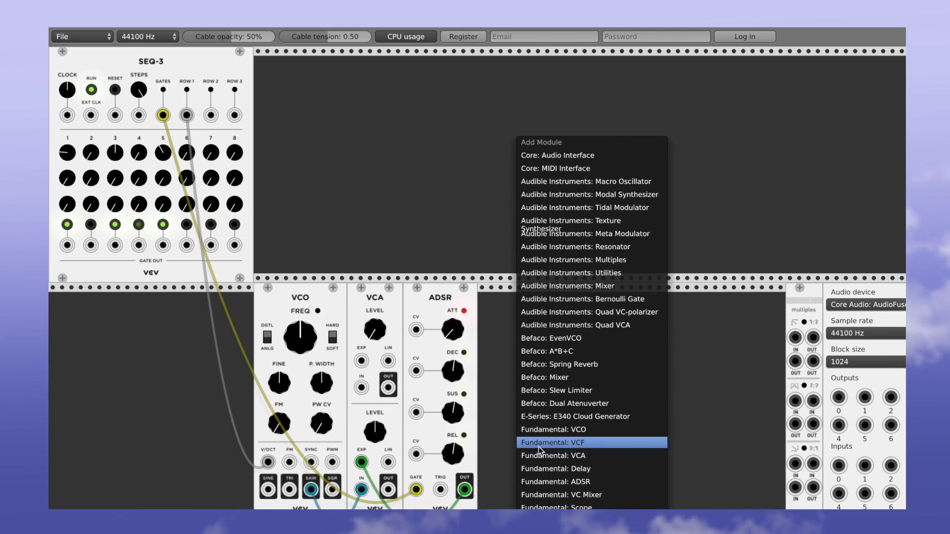
click(572, 447)
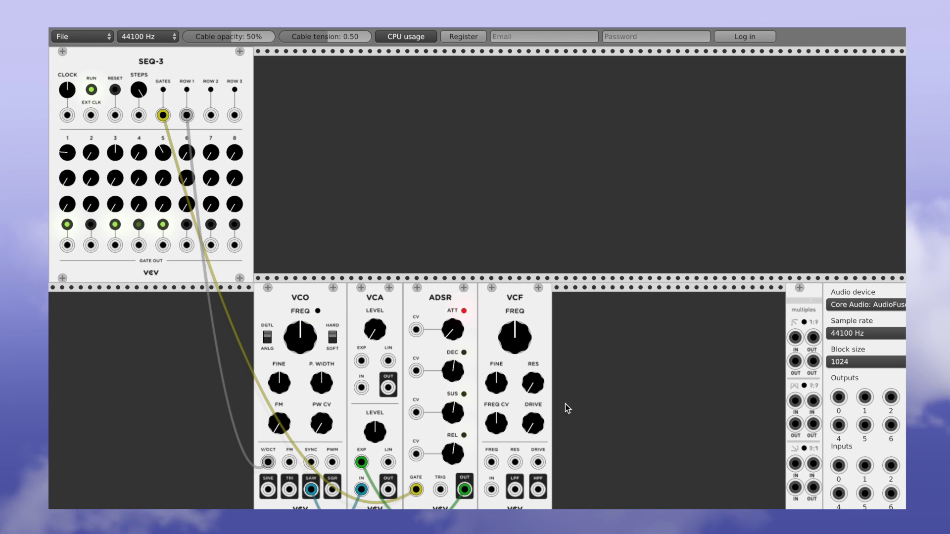
drag(537, 316, 560, 313)
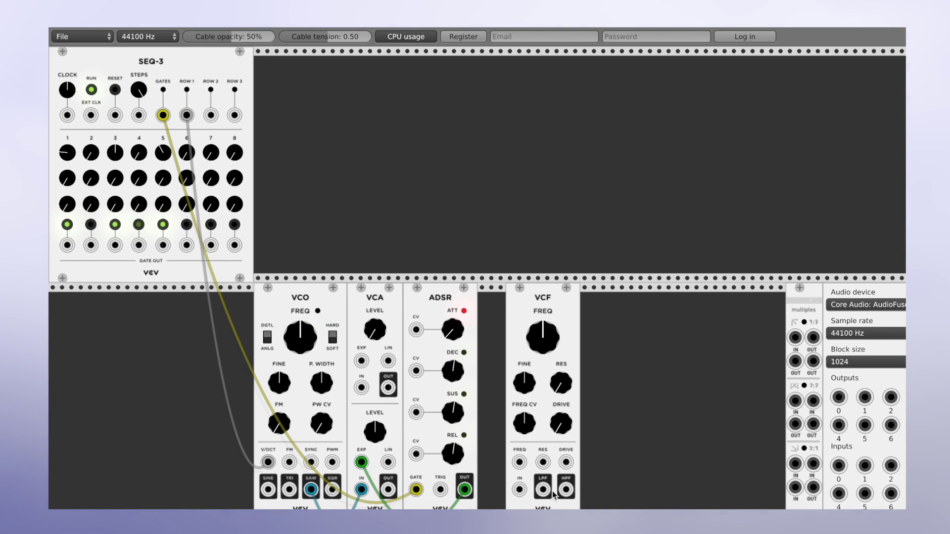
Step: Move the VCF directly against the ADSR and patch the VCA's lower OUT to the VCF's IN
drag(554, 317, 522, 315)
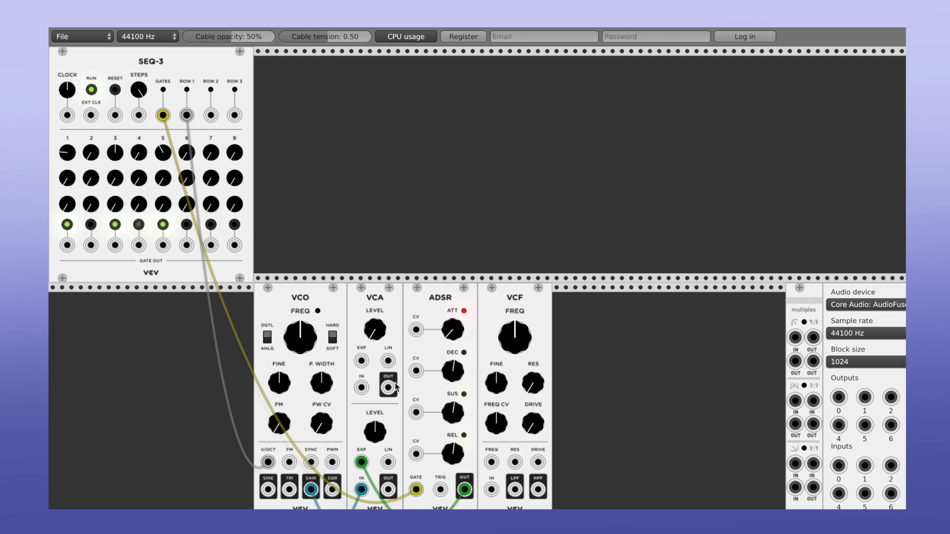
drag(389, 489, 434, 500)
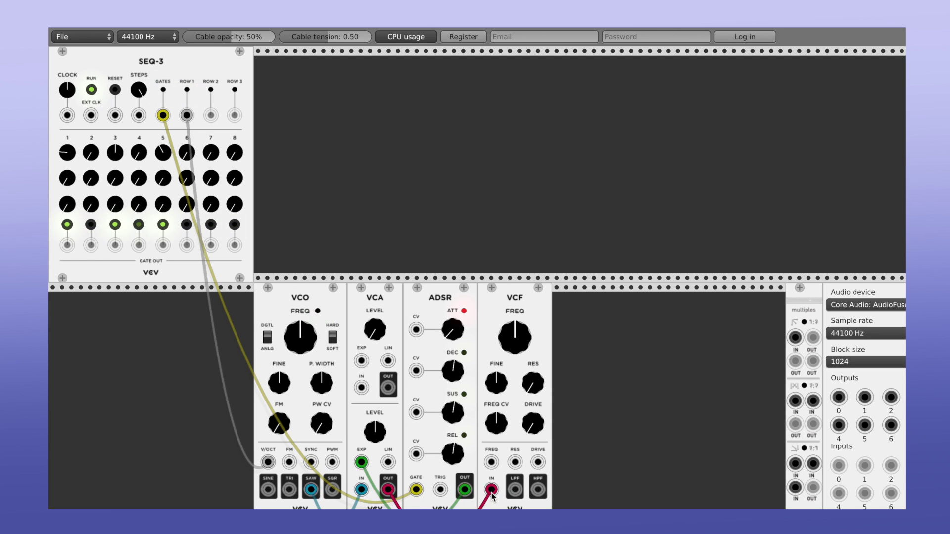
drag(492, 496, 492, 497)
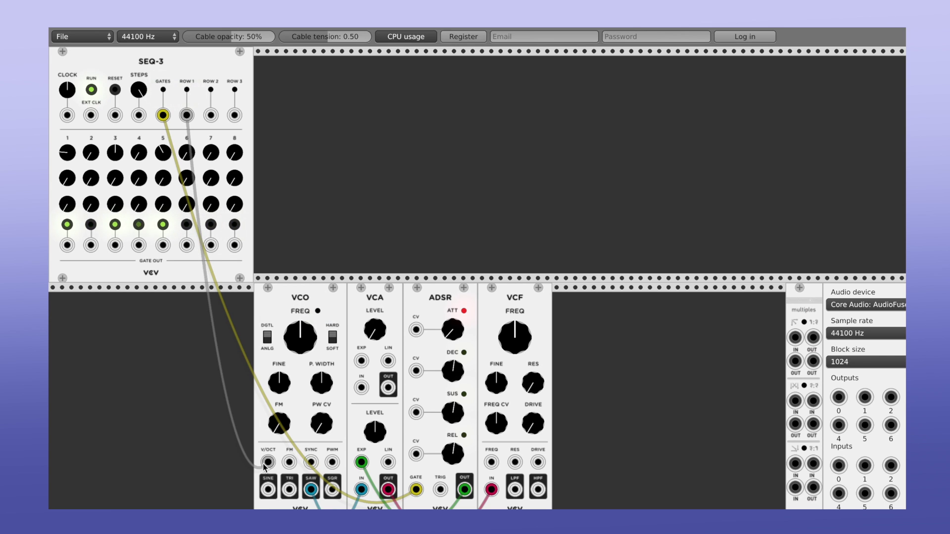
drag(310, 491, 317, 494)
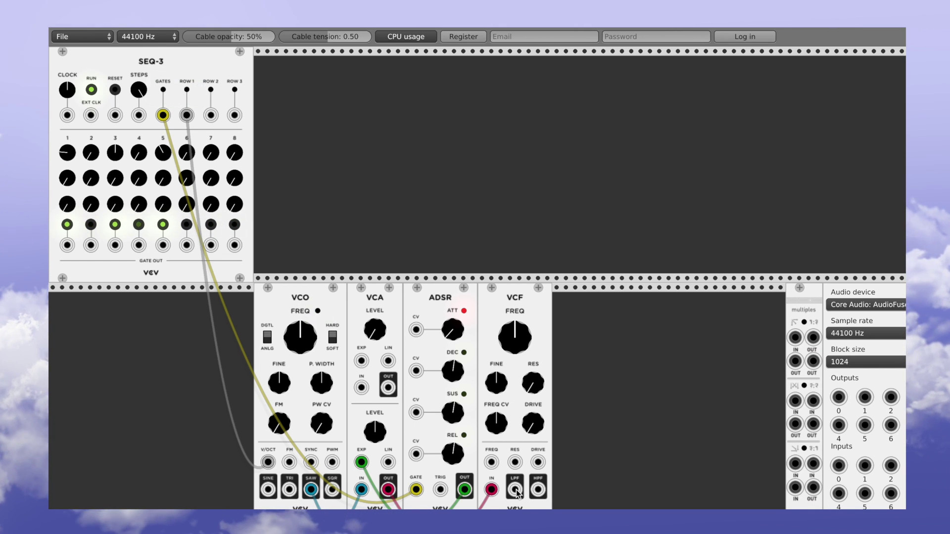
Step: Patch the VCF's LPF output to audio interface output 0 and raise the filter's FREQ knob to about 1 o'clock
scroll(516, 492, right, 2)
drag(478, 490, 797, 397)
drag(473, 337, 473, 317)
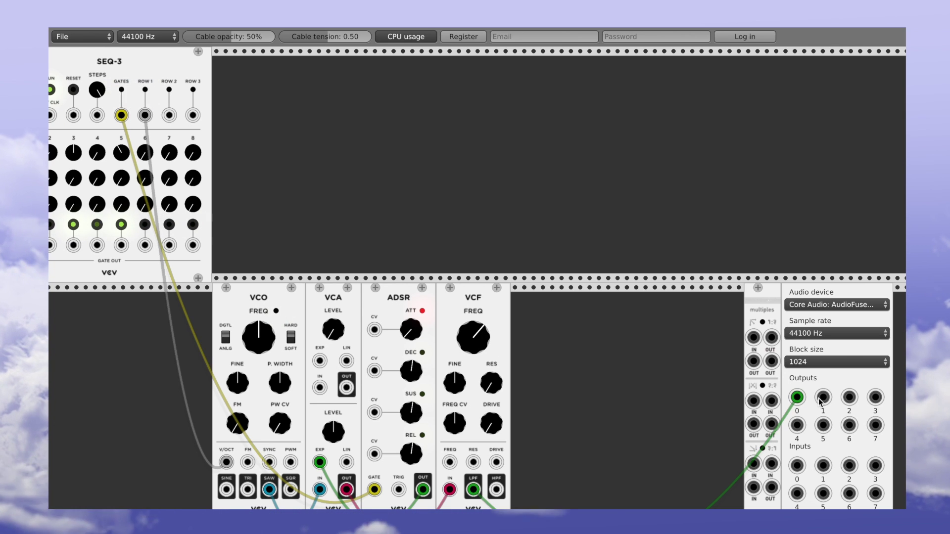
Step: Move the filter cable to the first multiples input, and patch two of that section's outputs to audio interface outputs 0 and 1
drag(797, 398, 753, 338)
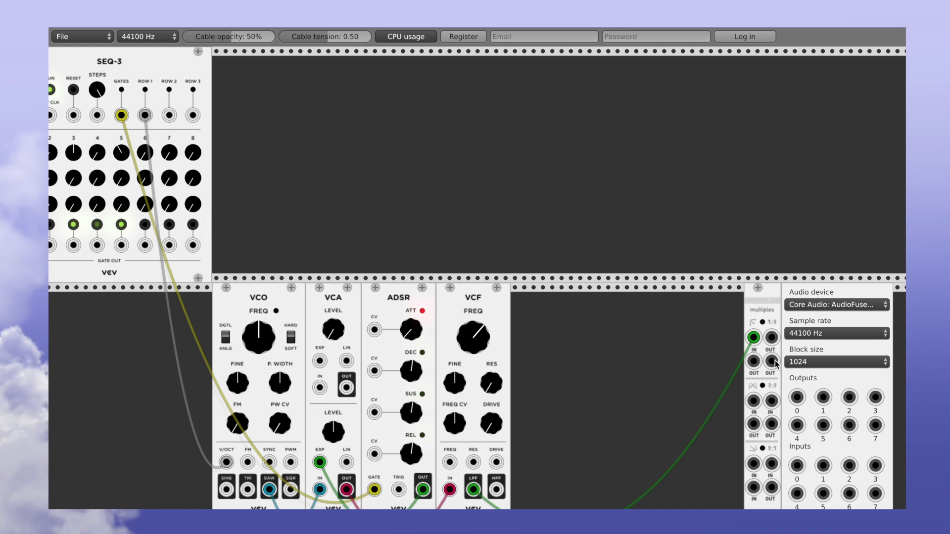
drag(771, 338, 775, 343)
drag(791, 386, 797, 398)
drag(771, 362, 820, 403)
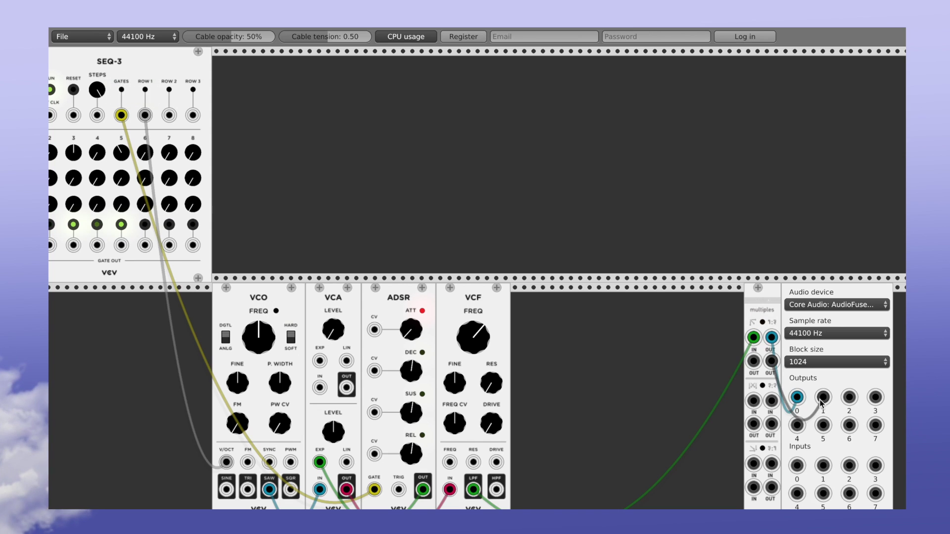
Step: Audition the patch by stopping, restarting and resetting the SEQ-3, and leave the sequencer stopped
scroll(666, 404, left, 2)
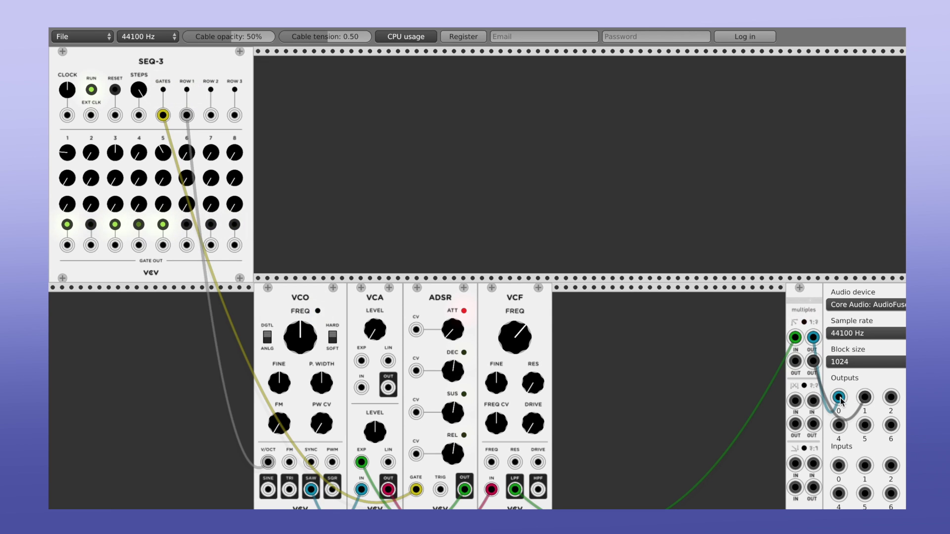
drag(839, 398, 840, 397)
click(91, 90)
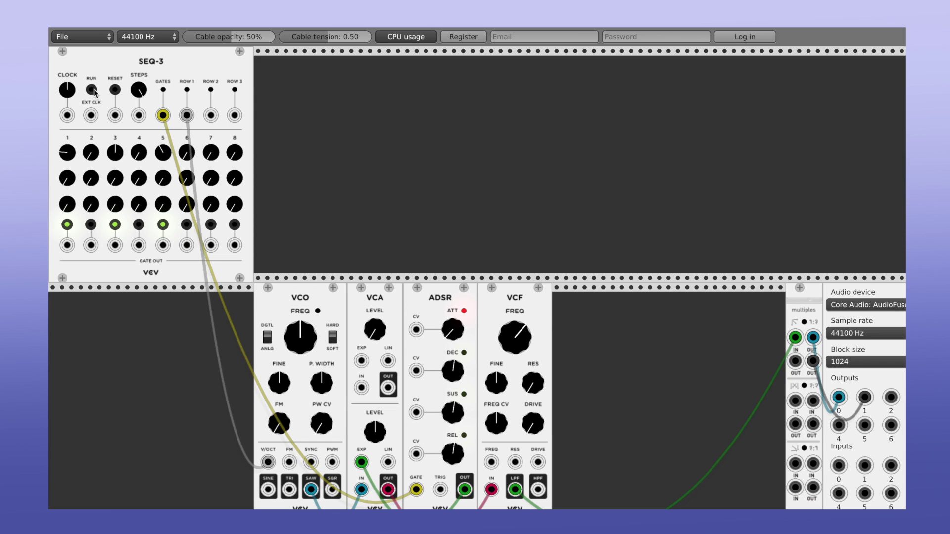
click(91, 90)
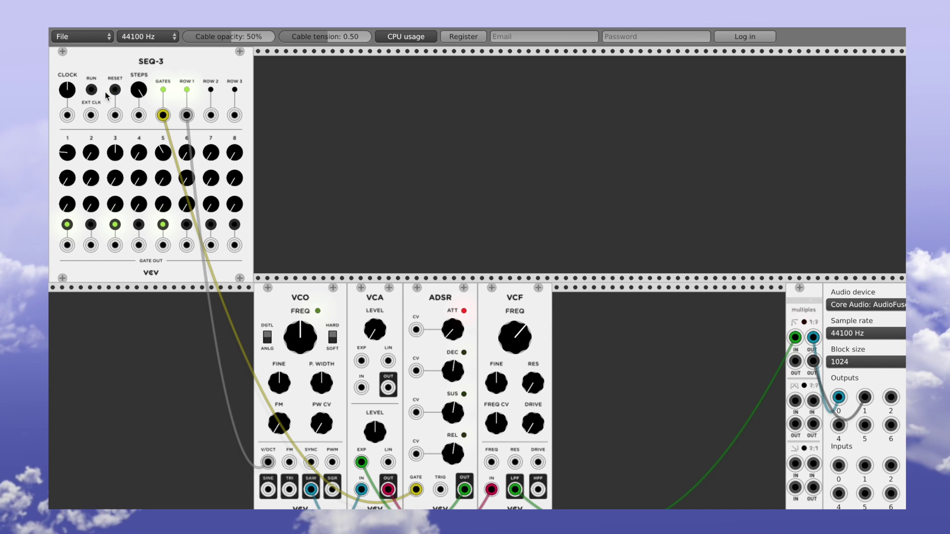
click(115, 94)
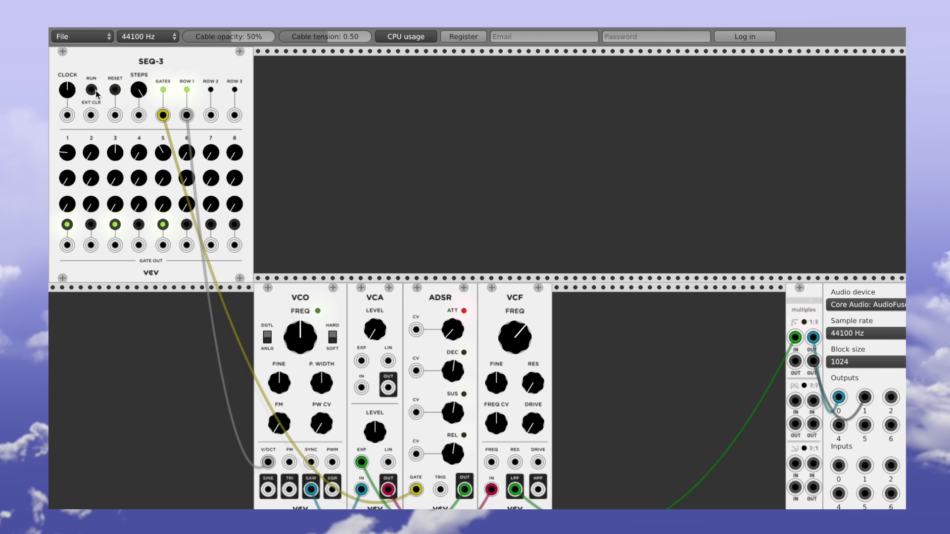
click(92, 91)
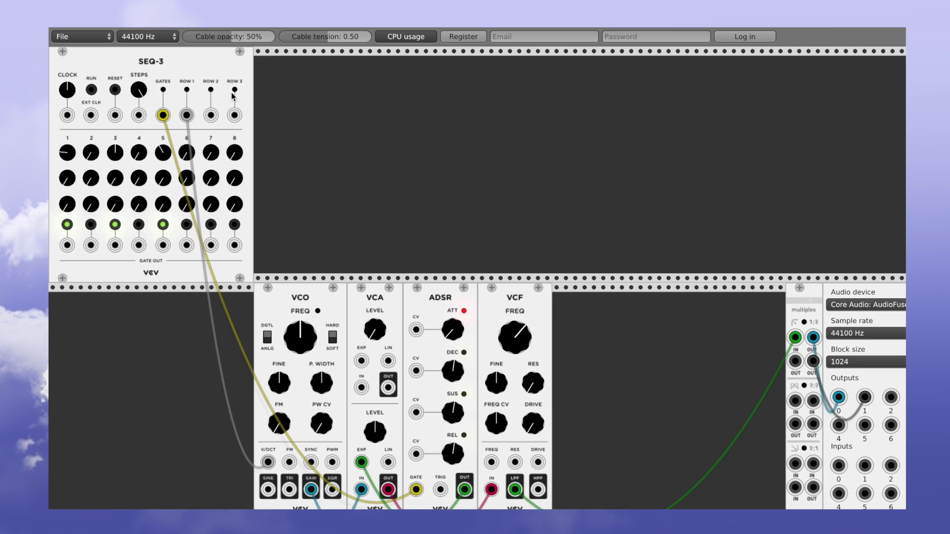
Step: Try MIDI control by adding a Core MIDI Interface beside the SEQ-3 and moving the GATES and ROW 1 cables to its Gate and 1V/oct outputs
right_click(297, 102)
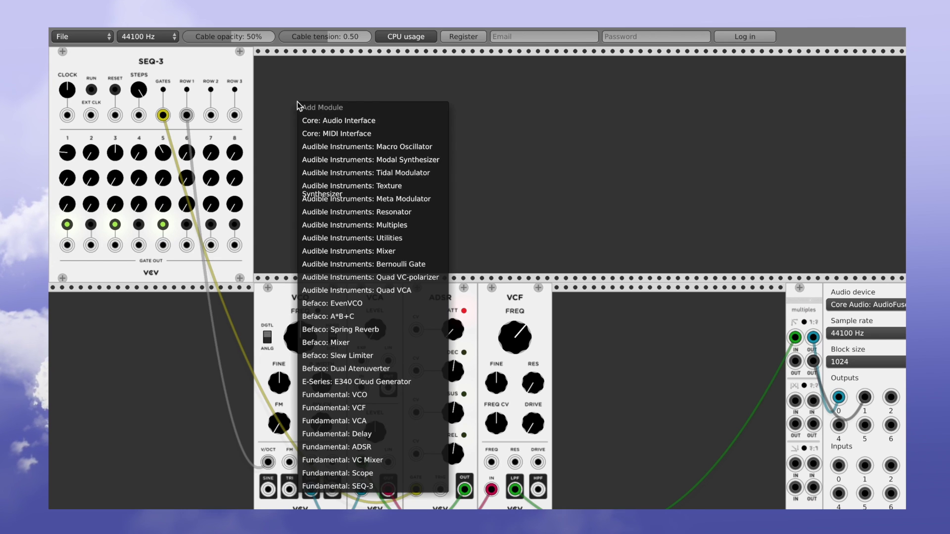
click(333, 133)
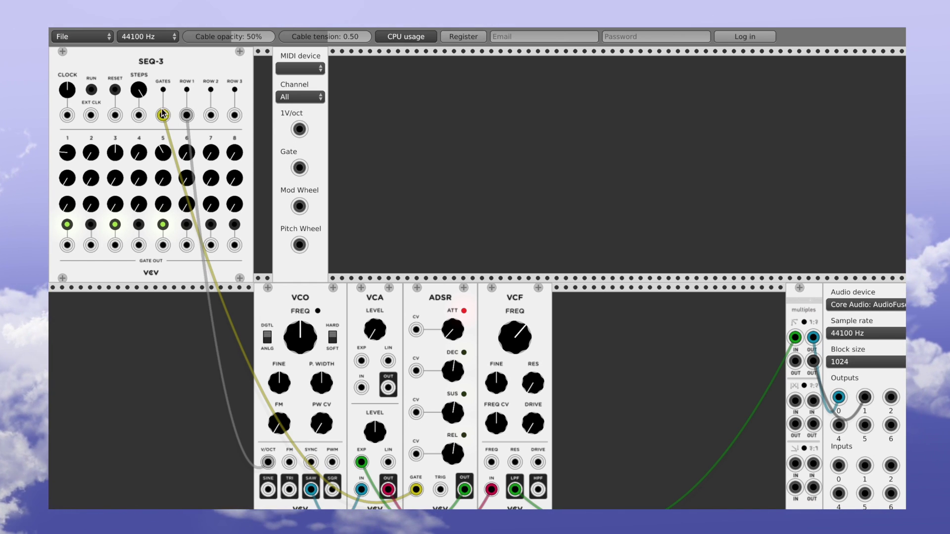
drag(163, 115, 299, 168)
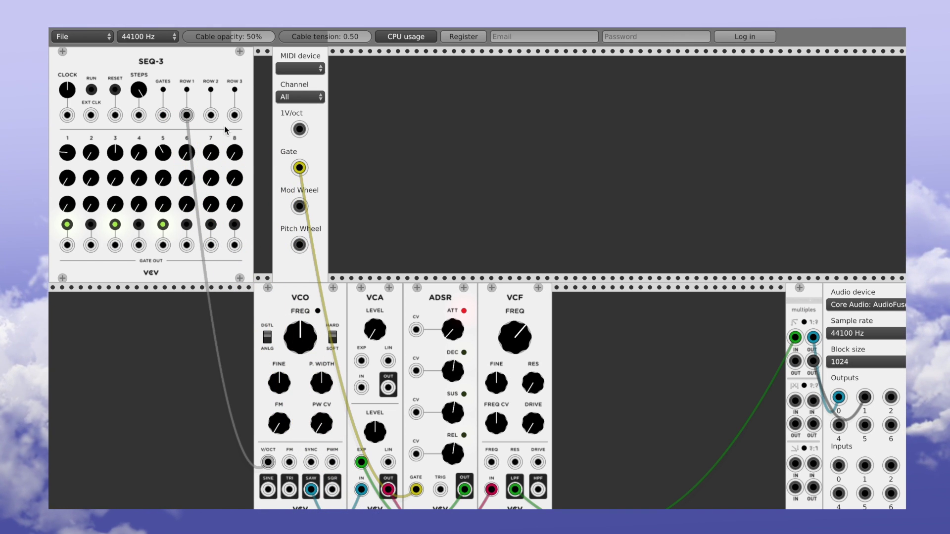
drag(186, 115, 300, 129)
Step: Select CoreMIDI: Arturia KeyStep 32 (input) as the MIDI device and choose its channel
click(294, 73)
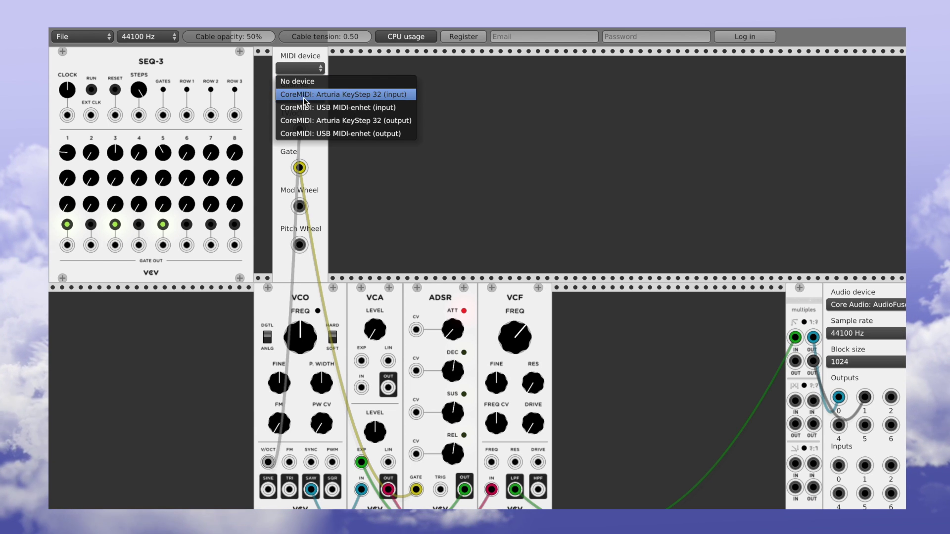
click(307, 95)
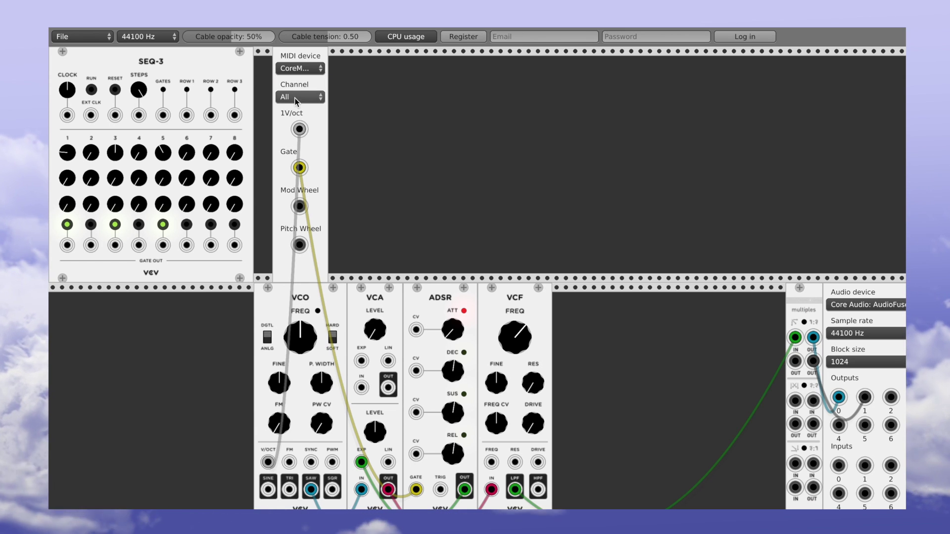
click(305, 97)
click(301, 123)
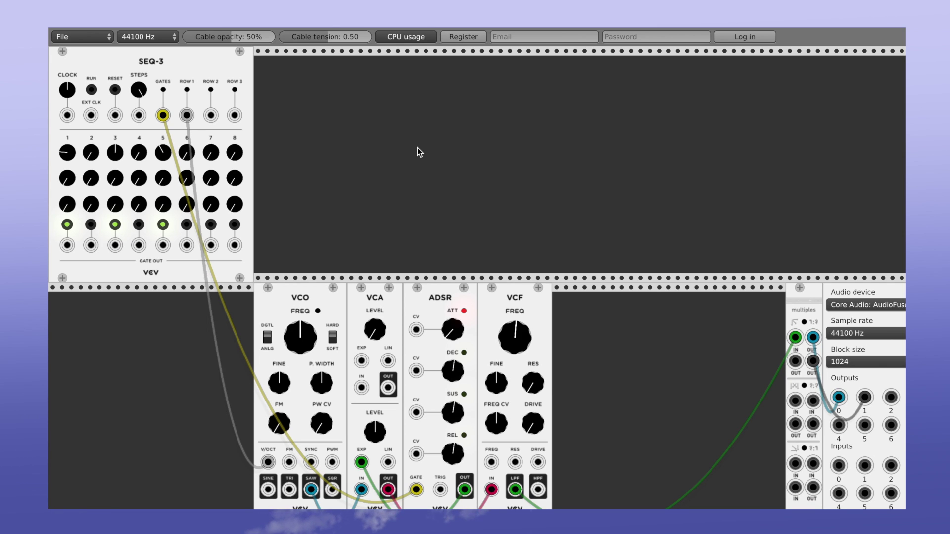
Step: Add an Audible Instruments Tidal Modulator to the upper row, with its left edge aligned to the VCF's right edge
right_click(510, 181)
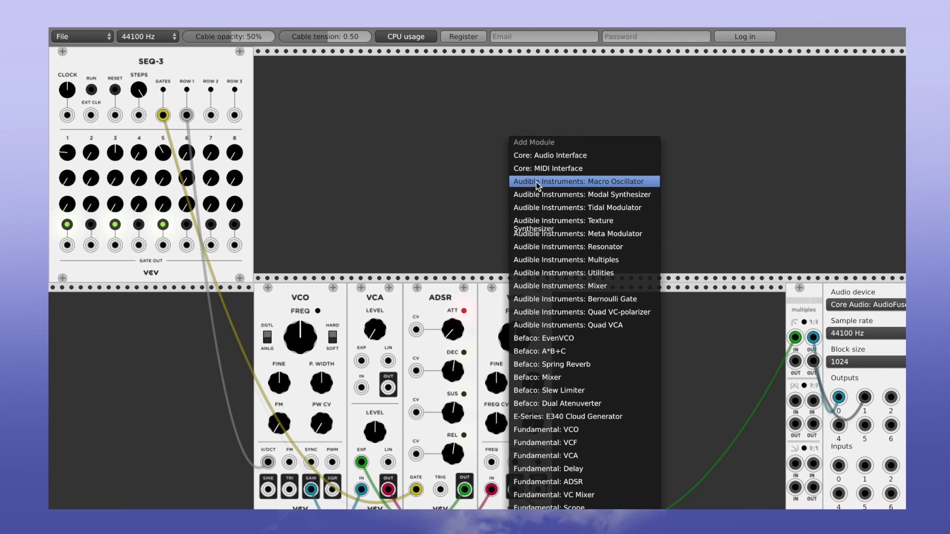
click(547, 207)
drag(527, 71, 639, 67)
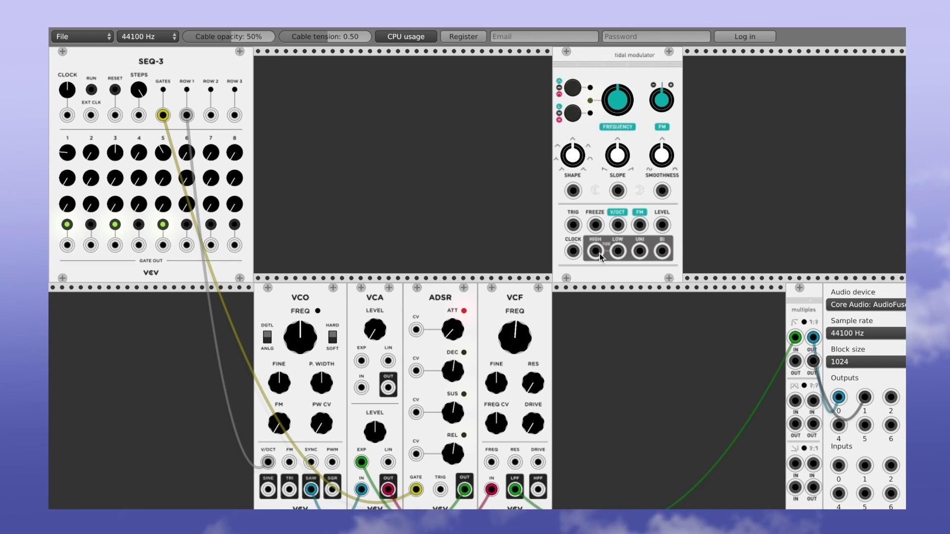
Step: Patch the tidal modulator's HIGH output to the VCF's FREQ input and raise the FREQ CV knob
drag(599, 253, 491, 463)
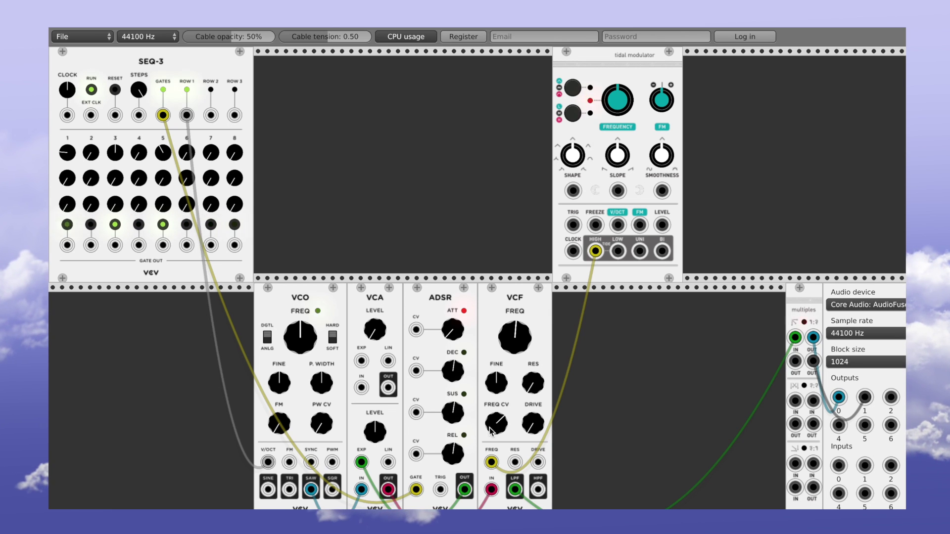
mouse_move(492, 461)
mouse_down()
mouse_move(545, 468)
mouse_move(595, 449)
mouse_move(491, 462)
mouse_up()
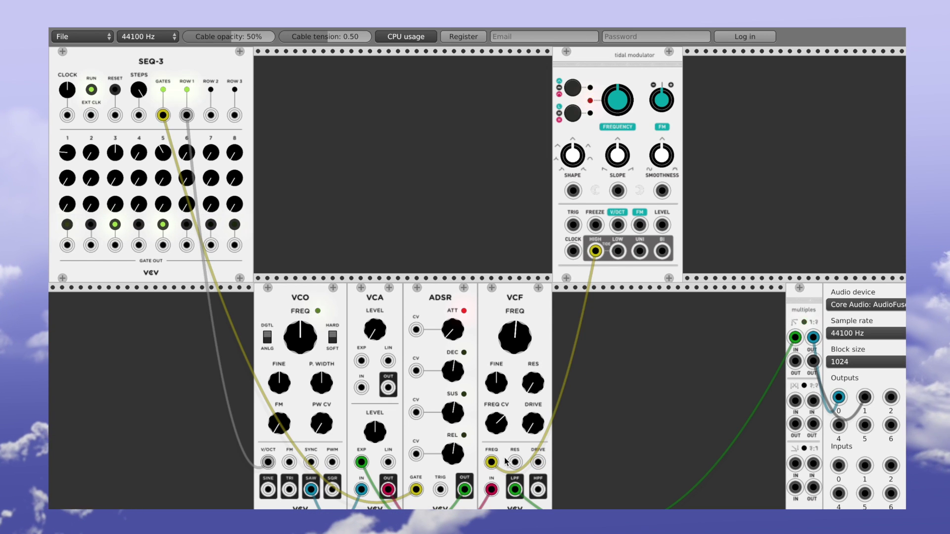
Step: Adjust the tidal modulator's SHAPE, SLOPE and SMOOTHNESS, and enable the SEQ-3's gate 7 with its row 1 knob at about 9 o'clock
scroll(599, 163, right, 2)
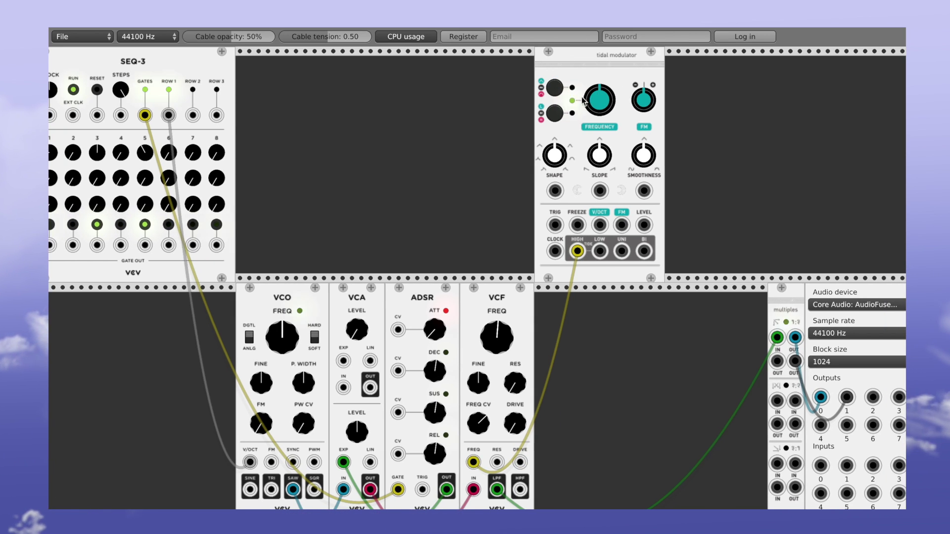
scroll(592, 100, left, 2)
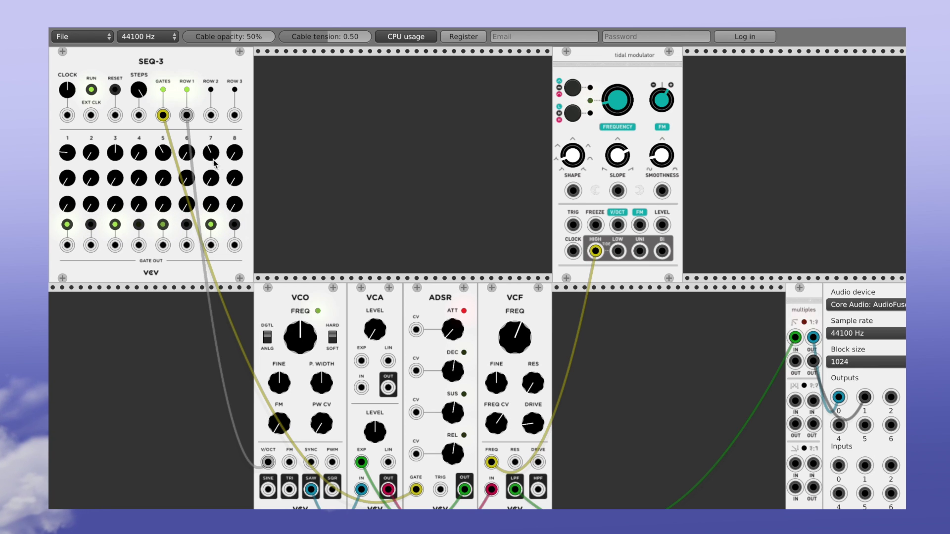
drag(213, 163, 212, 163)
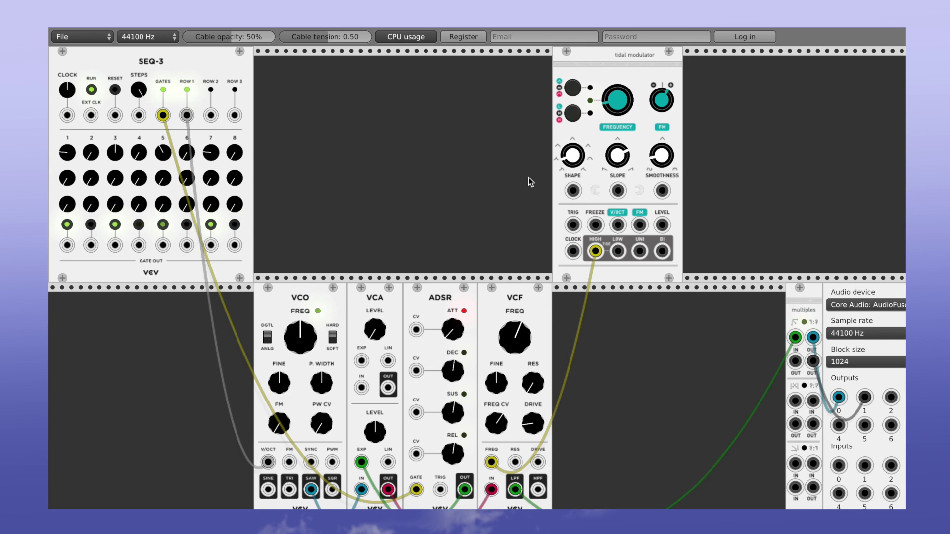
Step: Patch the tidal modulator's UNI output to the VCF's RES input and raise RES slightly, briefly trying the BI output instead
drag(641, 249, 515, 462)
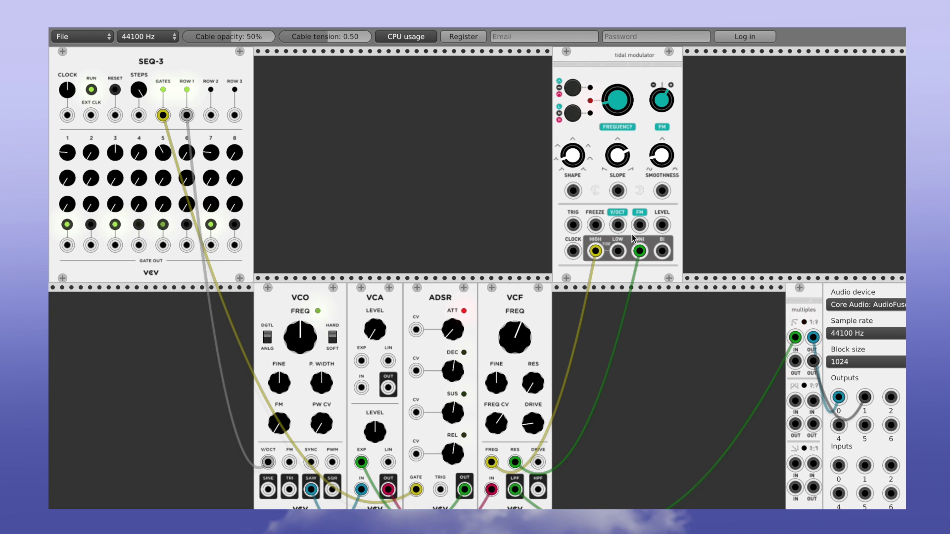
drag(534, 388, 534, 398)
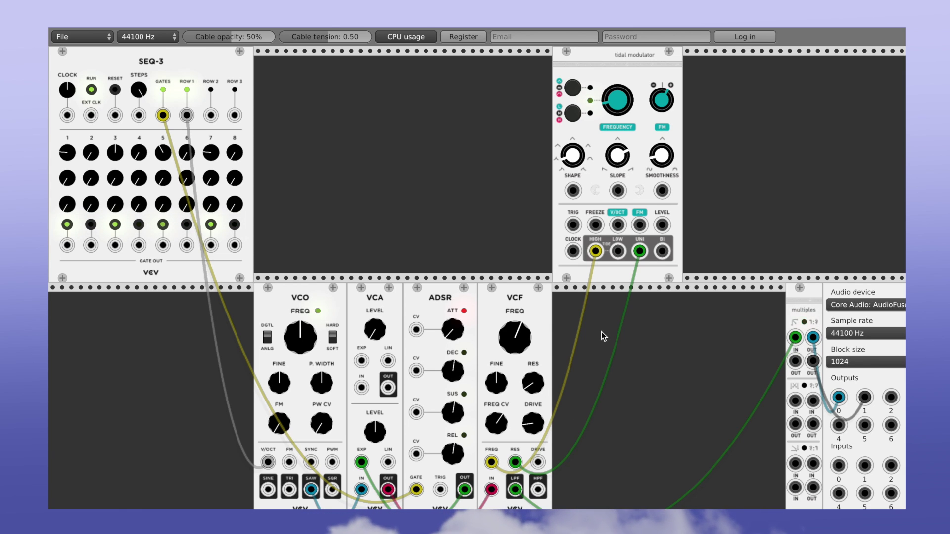
drag(639, 251, 663, 253)
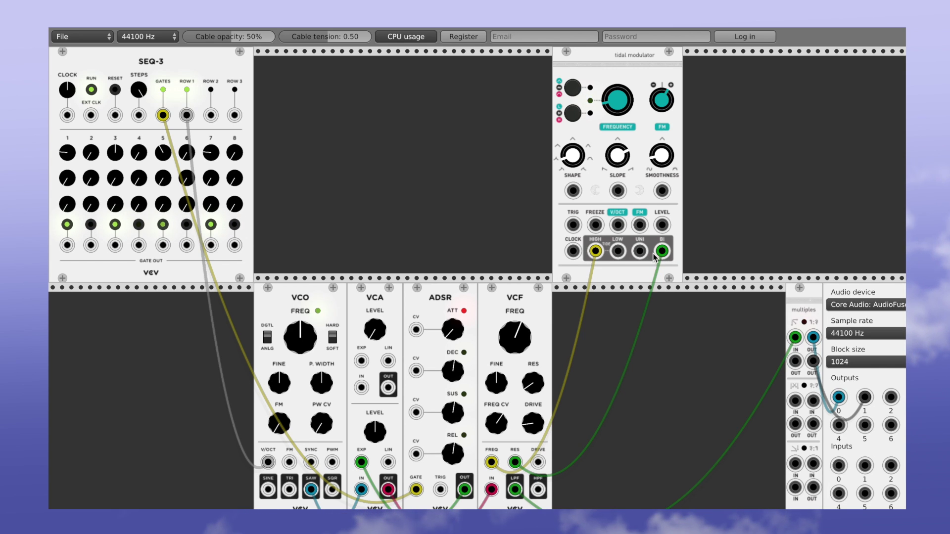
drag(660, 251, 639, 252)
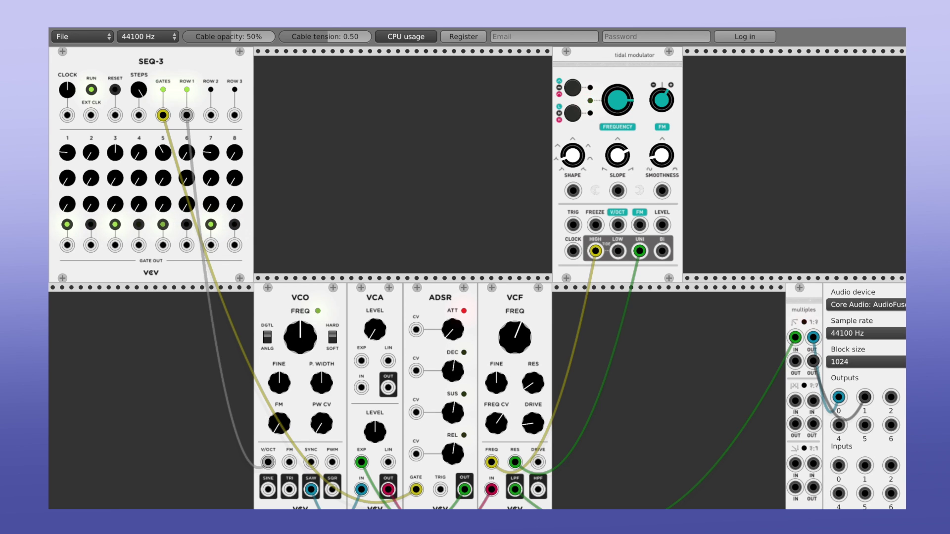
Step: Set the tidal modulator's FREQUENCY knob to about 3 o'clock and stop the SEQ-3
scroll(477, 278, right, 2)
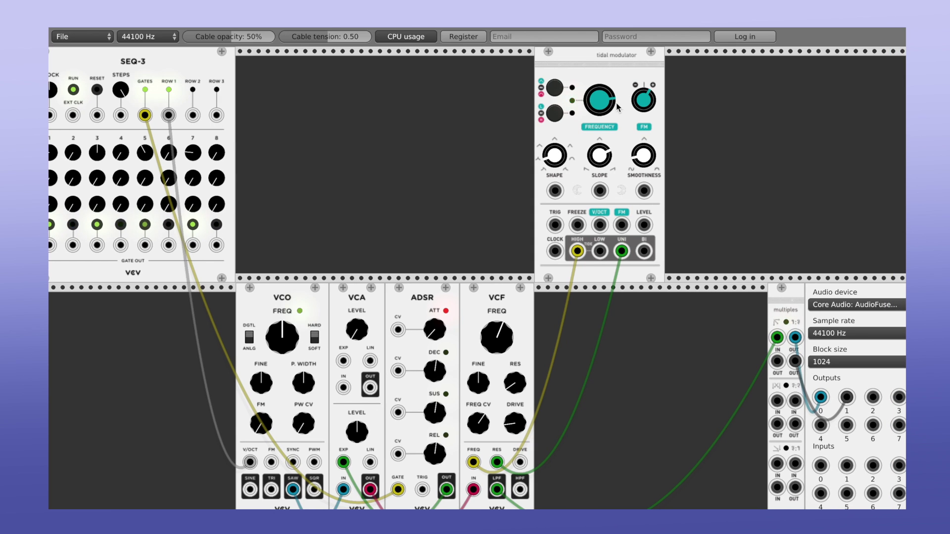
scroll(590, 241, left, 2)
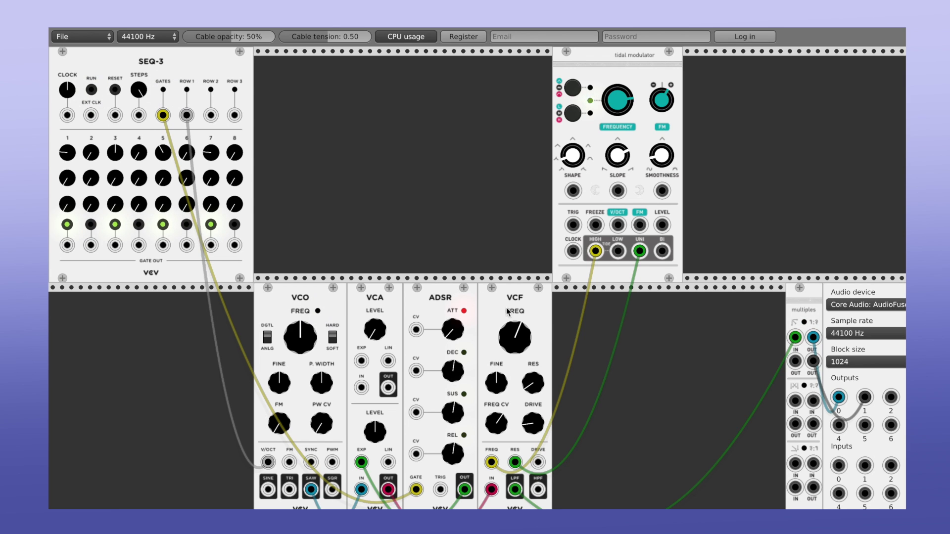
Step: Add a Fundamental Delay module to the lower row, directly before the multiples
right_click(598, 360)
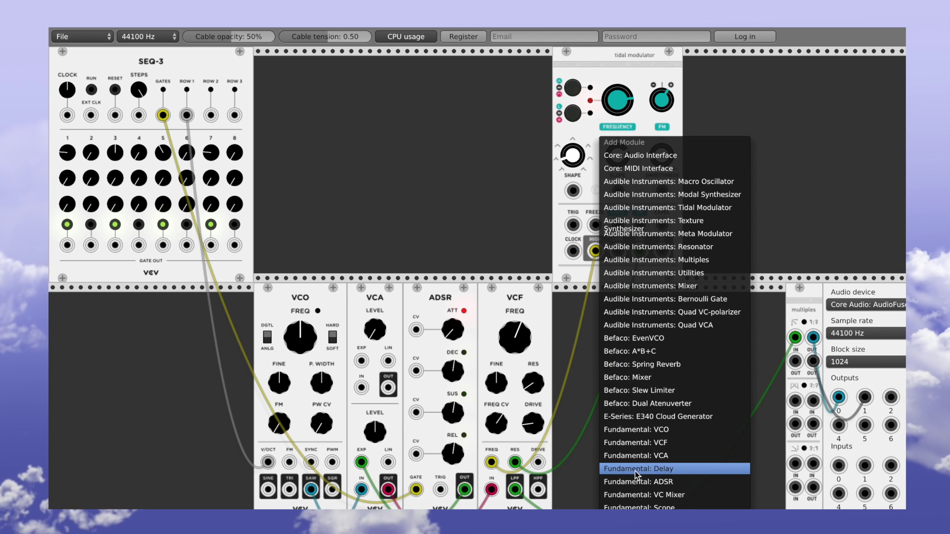
click(659, 473)
drag(574, 275, 764, 314)
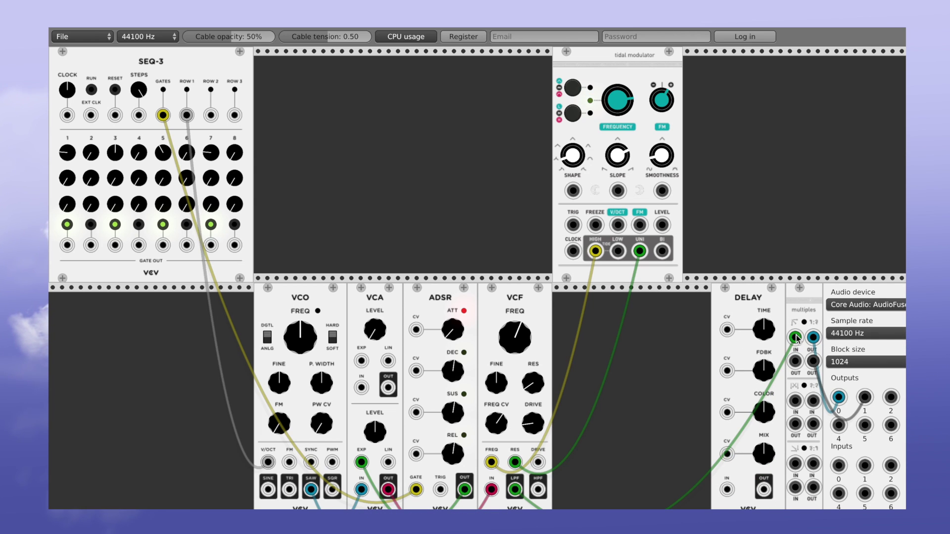
Step: Move the VCF's LPF cable from the multiples to the DELAY's IN, and patch the DELAY's OUT to the first multiples input
drag(795, 338, 713, 439)
drag(719, 481, 795, 339)
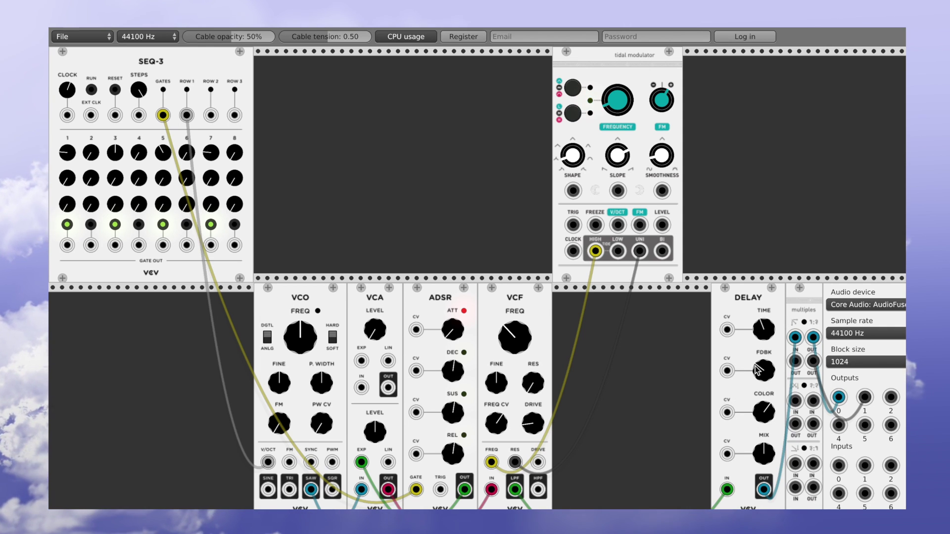
scroll(491, 223, right, 1)
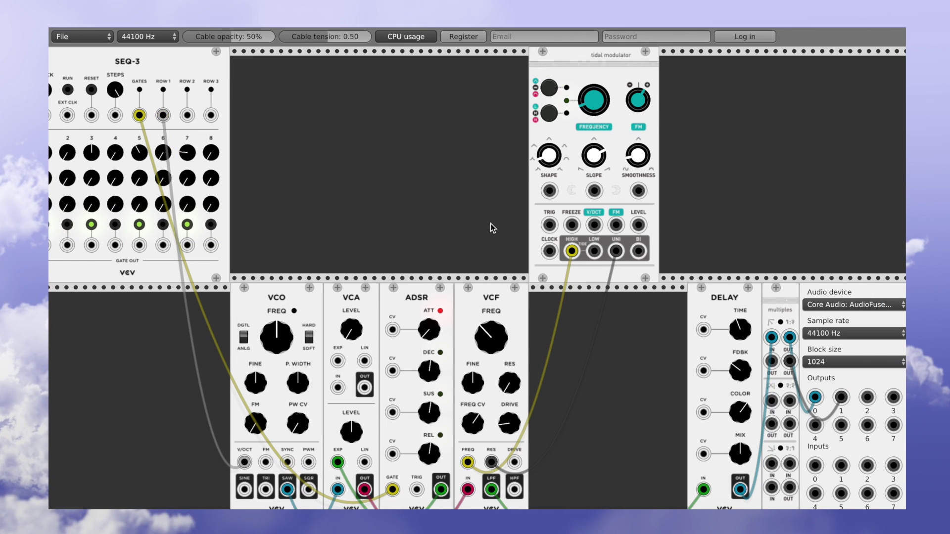
Step: Start the SEQ-3 and patch the tidal modulator's LOW output to the DELAY's TIME CV and its BI output to the FDBK CV
scroll(198, 123, left, 1)
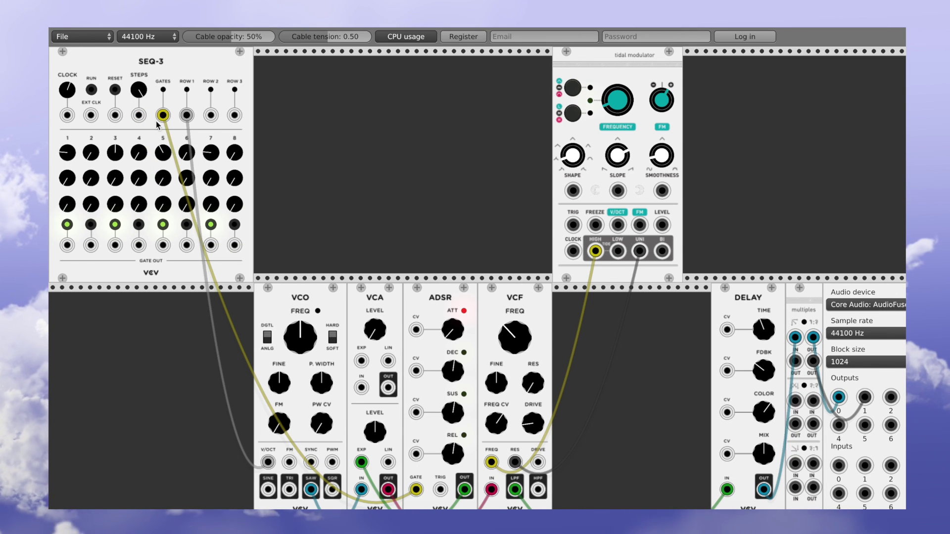
click(91, 91)
drag(617, 251, 726, 329)
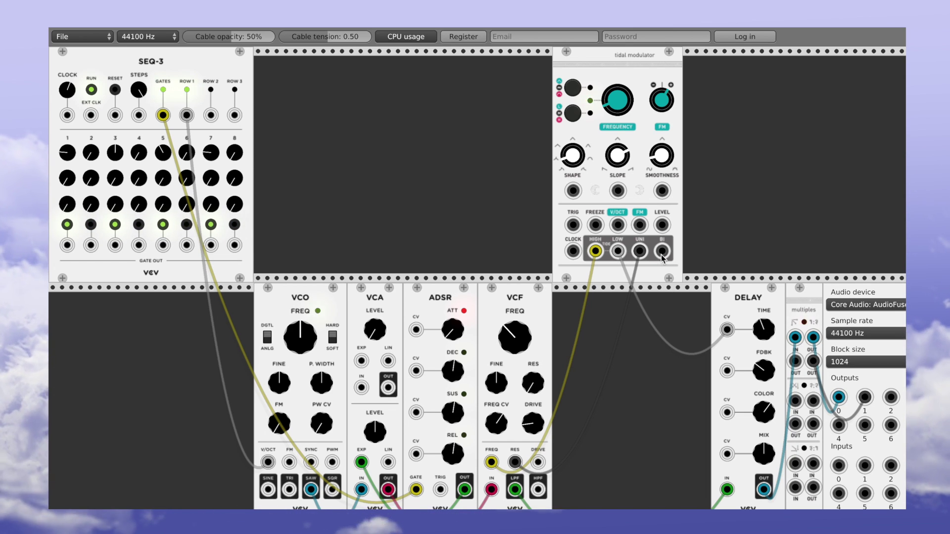
drag(662, 252, 723, 380)
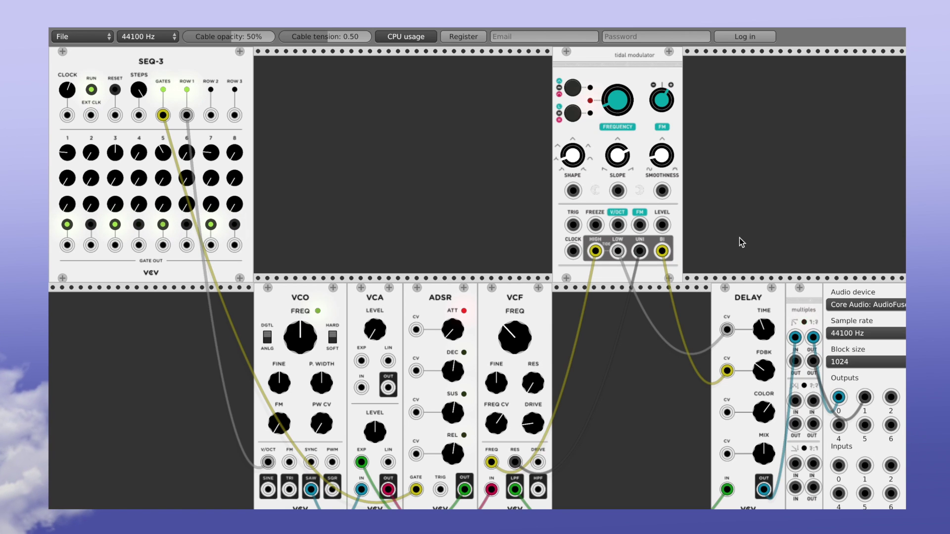
Step: Add an Audible Instruments Texture Synthesizer to the upper row and place it directly above the DELAY, leaving a gap after the tidal modulator
right_click(735, 198)
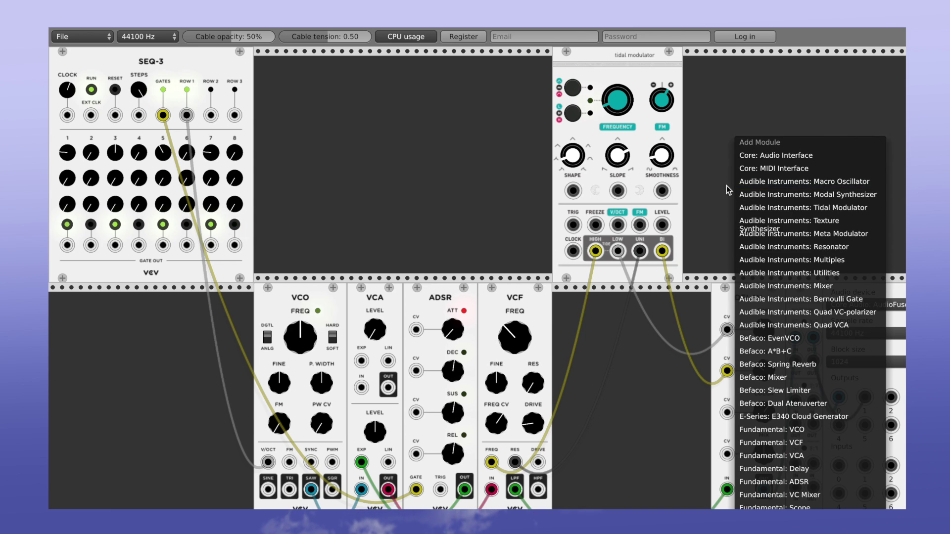
click(811, 221)
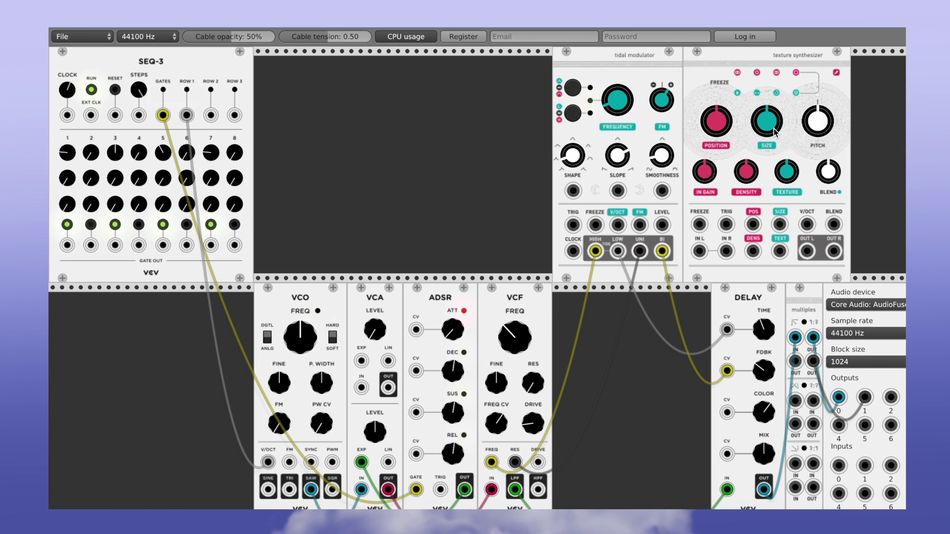
drag(726, 59, 759, 61)
Step: With the SEQ-3 stopped, reroute the DELAY's OUT to the texture synthesizer's IN L and patch OUT L to the first multiples input
click(91, 94)
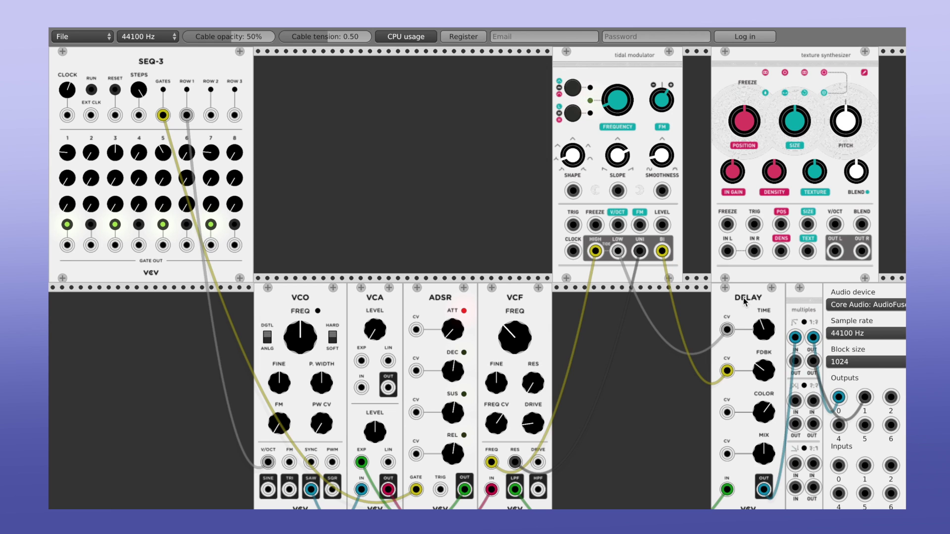
mouse_move(797, 338)
mouse_down()
mouse_move(755, 321)
mouse_move(729, 253)
mouse_up()
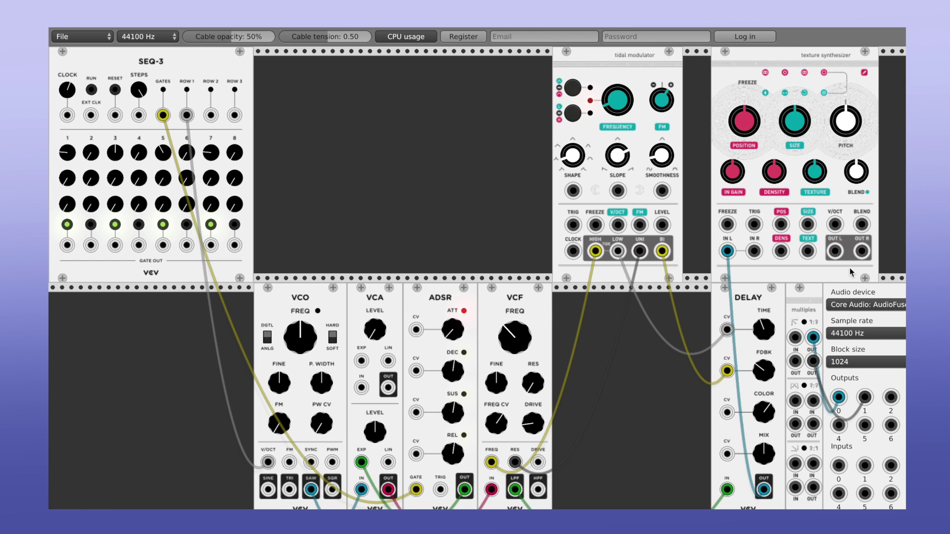
drag(839, 255, 795, 338)
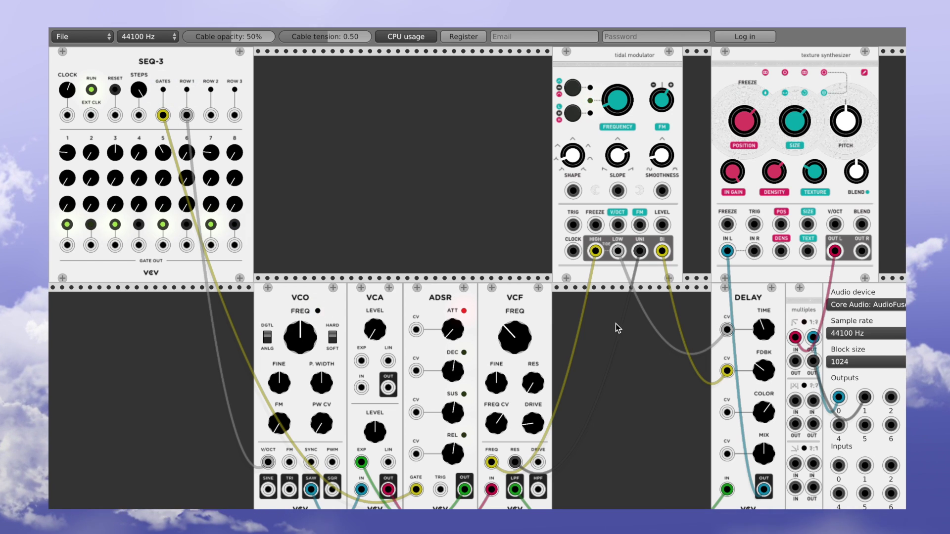
Step: Add a second Multiples module between the VCF and DELAY, and route the tidal modulator's BI output through it to the FDBK CV
right_click(626, 349)
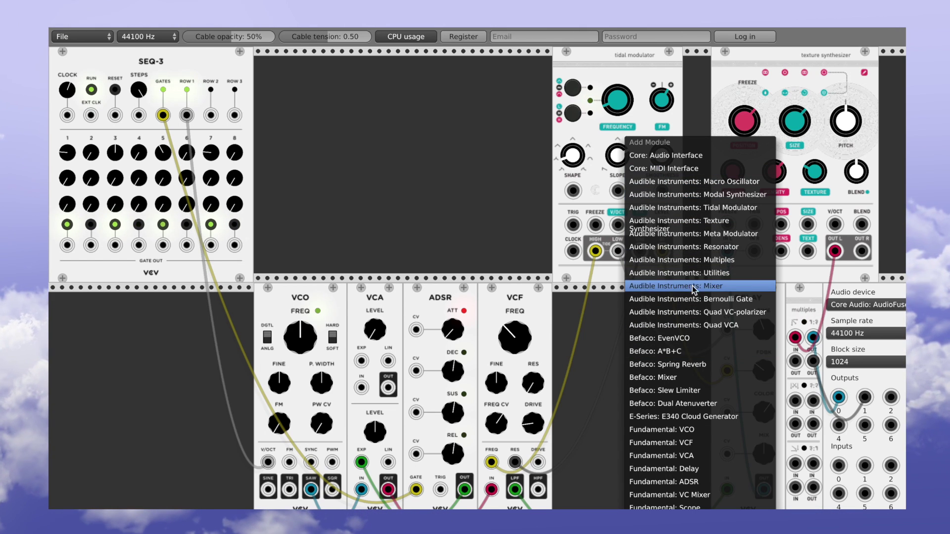
click(693, 262)
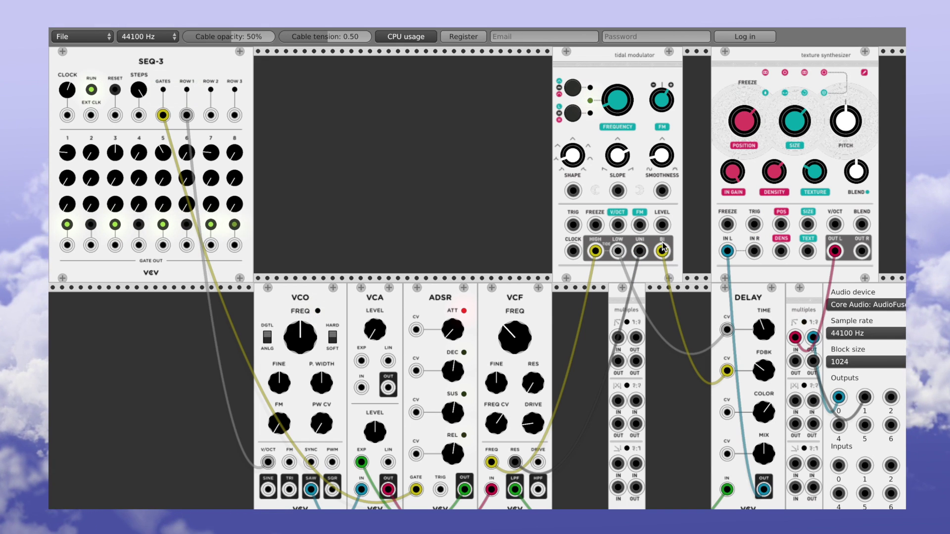
mouse_move(728, 371)
mouse_down()
mouse_move(618, 339)
mouse_move(703, 395)
mouse_move(726, 370)
mouse_up()
Step: Patch two more outputs of the new multiples to the texture synthesizer's V/OCT and DENS inputs
drag(618, 361, 792, 270)
drag(618, 361, 835, 224)
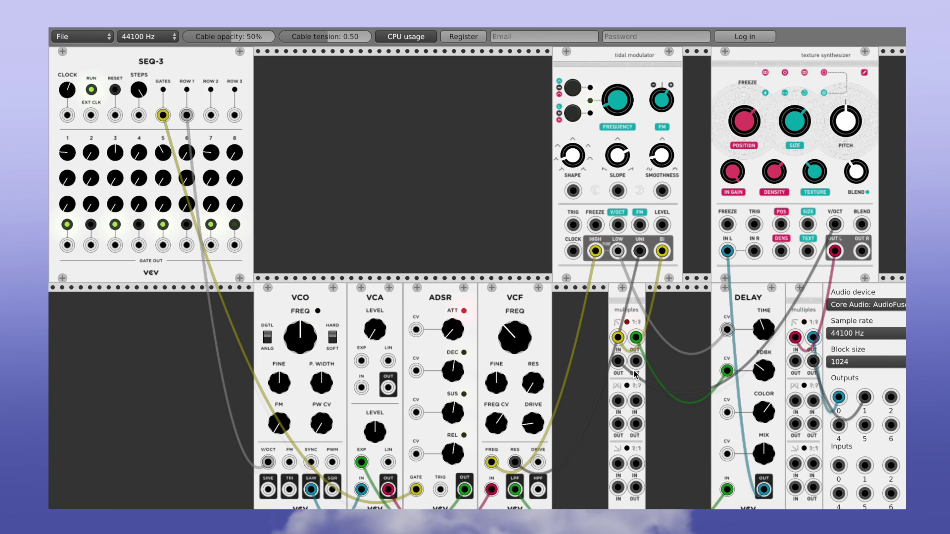
drag(636, 362, 784, 254)
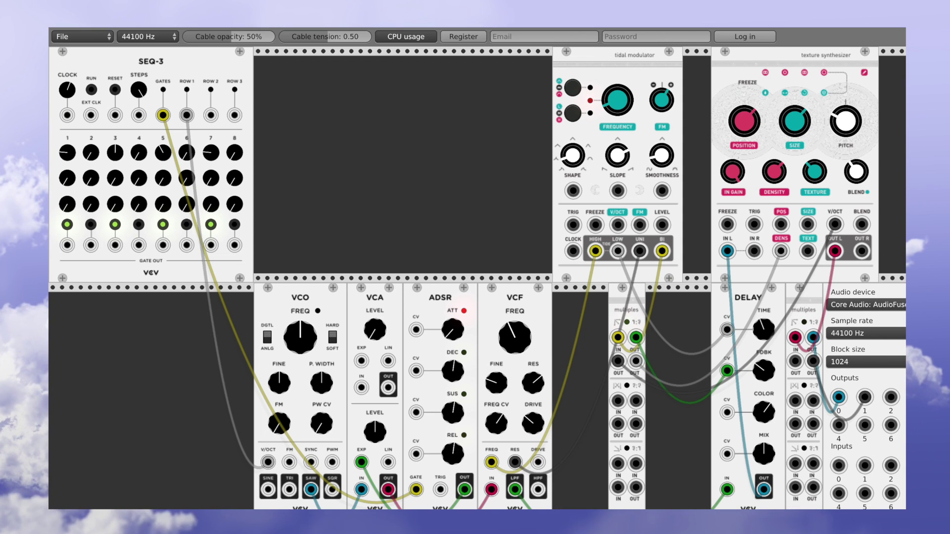
Step: Lower the VCF's FREQ knob to about 10 o'clock
drag(514, 337, 514, 346)
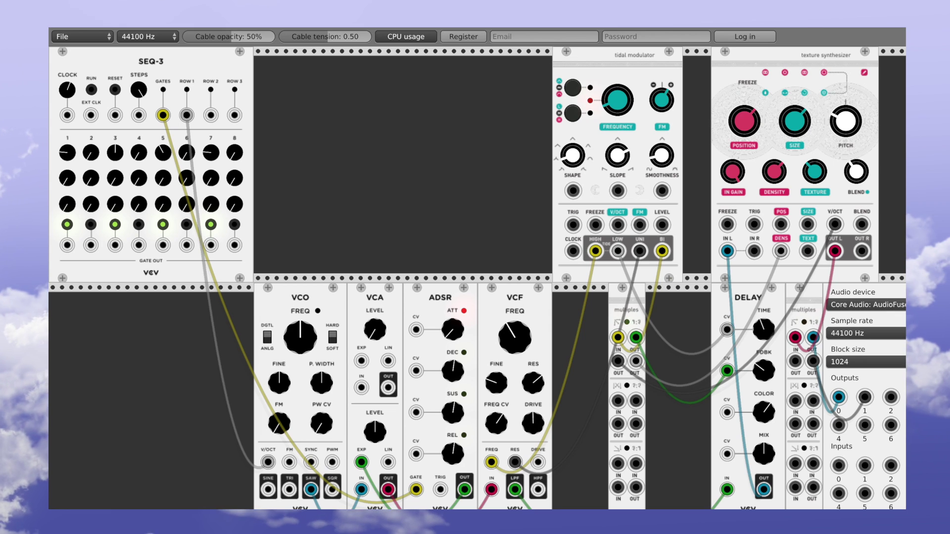
drag(515, 347, 514, 364)
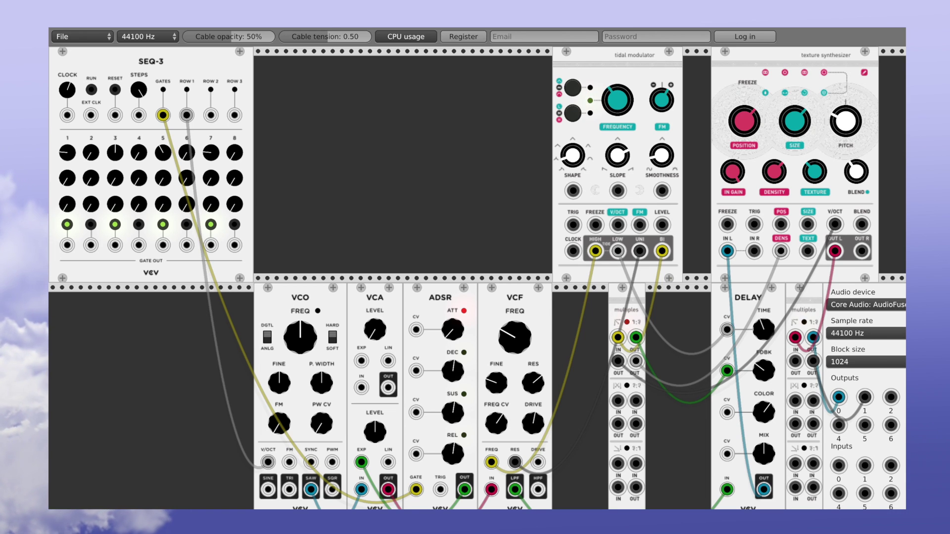
scroll(478, 277, right, 1)
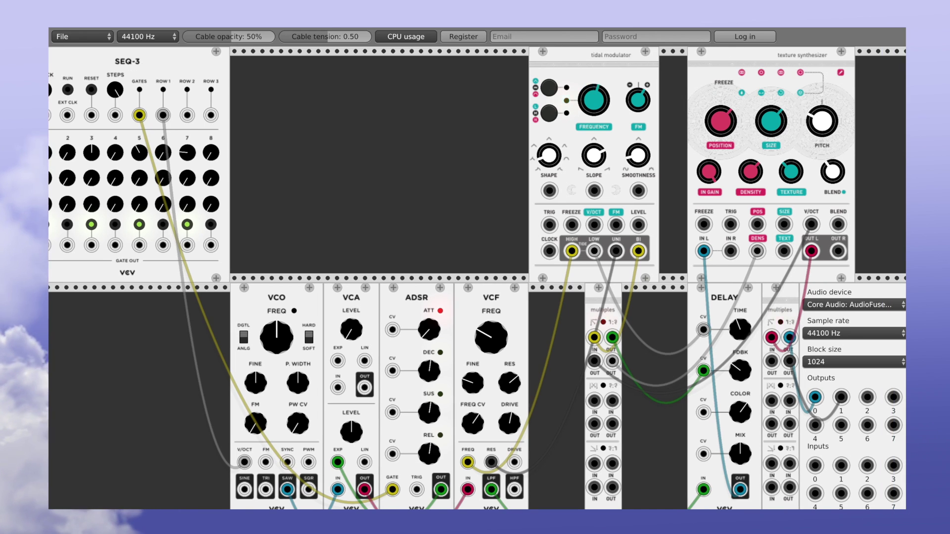
scroll(478, 277, down, 1)
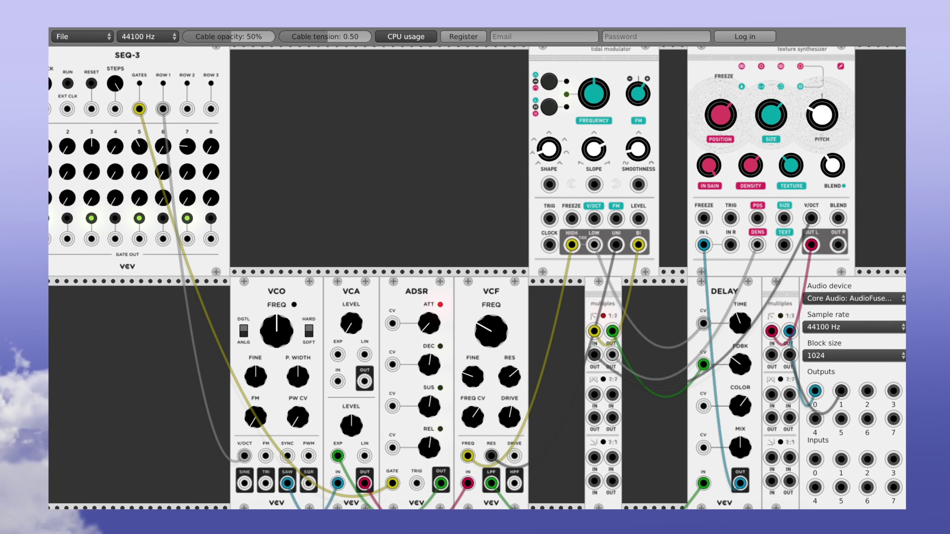
scroll(477, 277, up, 1)
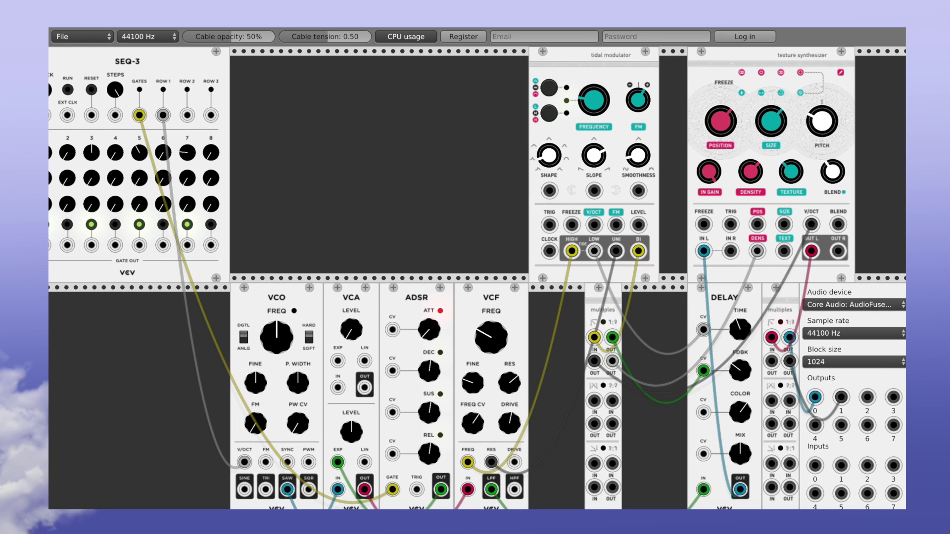
Step: Start the SEQ-3 and move the VCO's output cable from SAW to SINE
scroll(641, 72, left, 3)
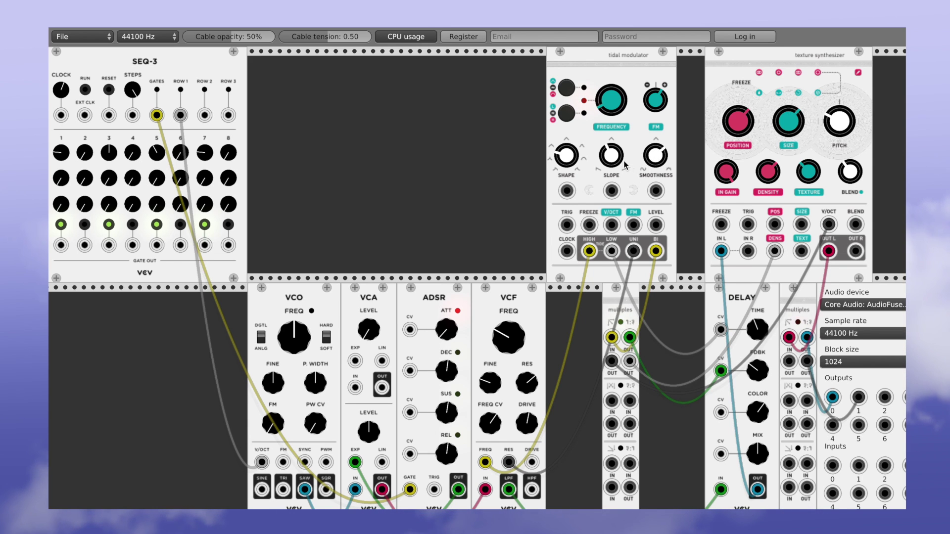
scroll(624, 165, left, 1)
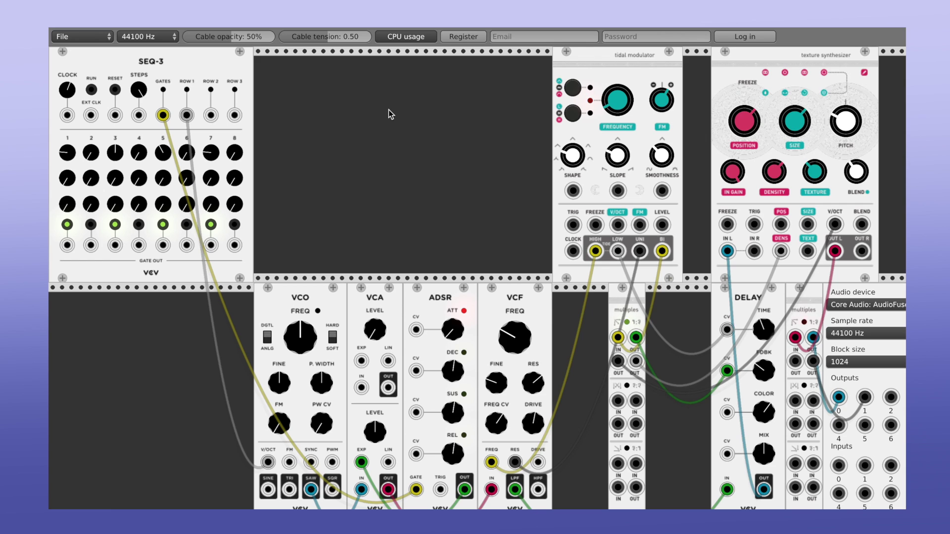
click(92, 89)
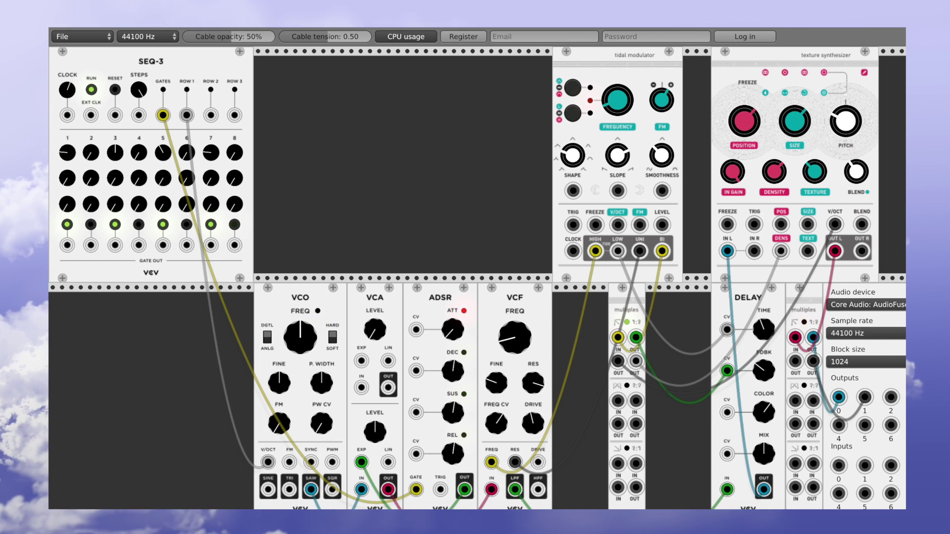
drag(291, 491, 270, 491)
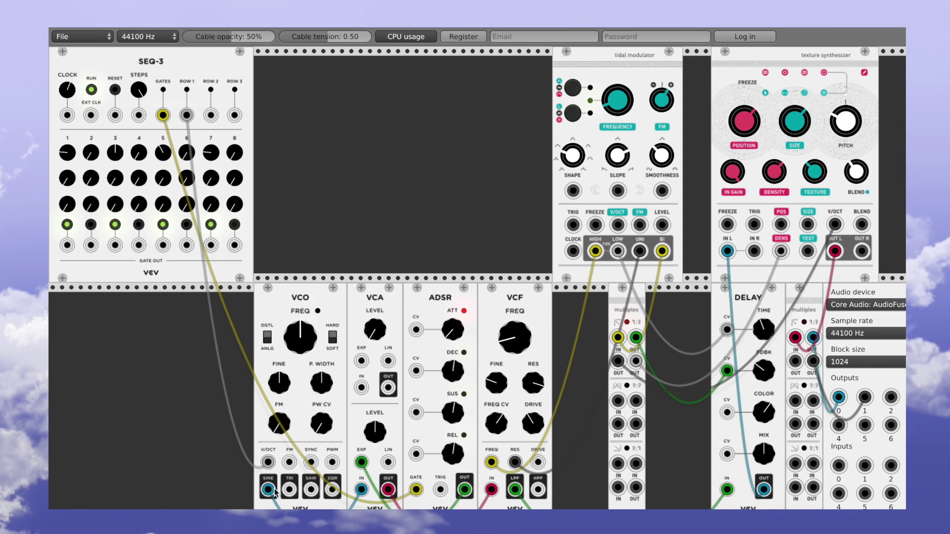